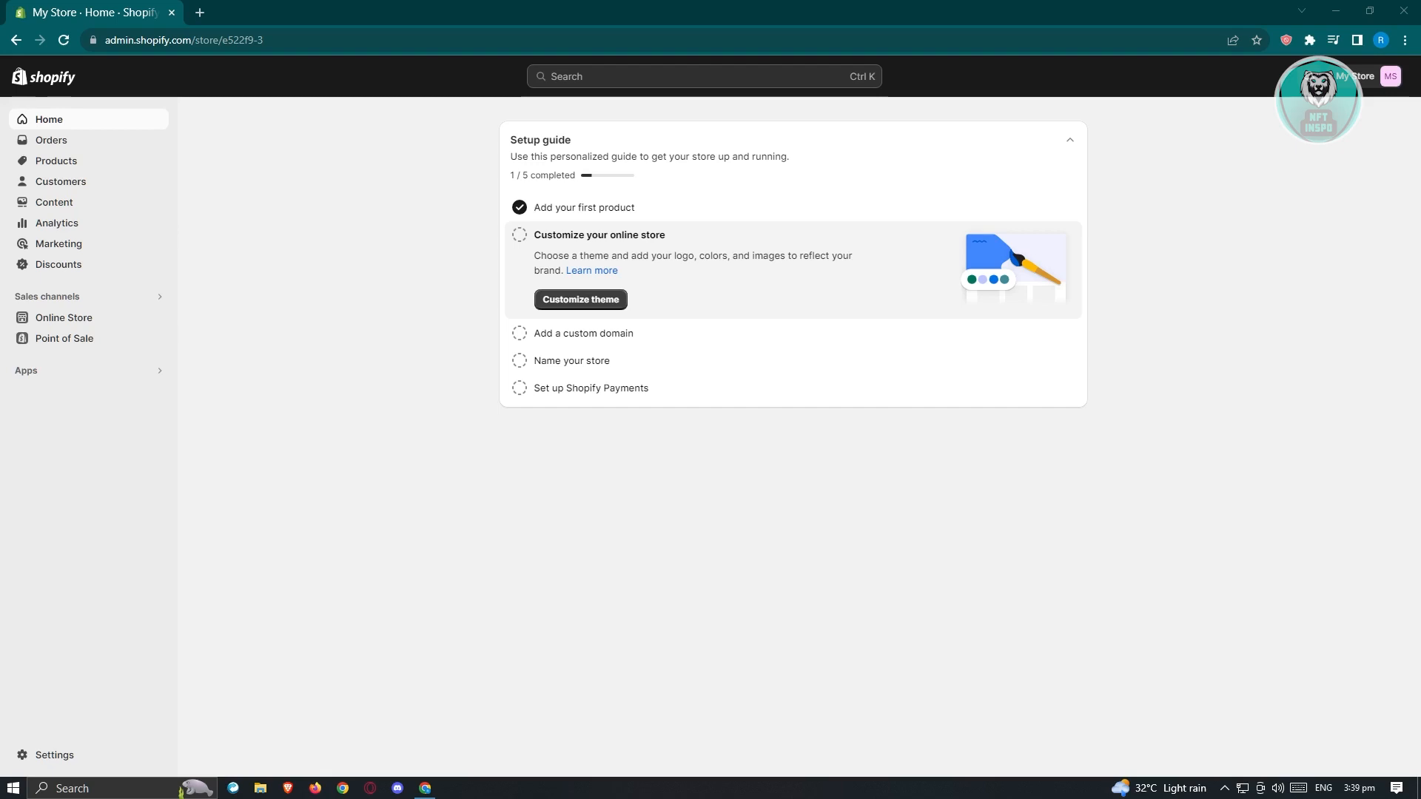
# Step: Open Settings to show the Store details page with AUD currency
pyautogui.click(55, 755)
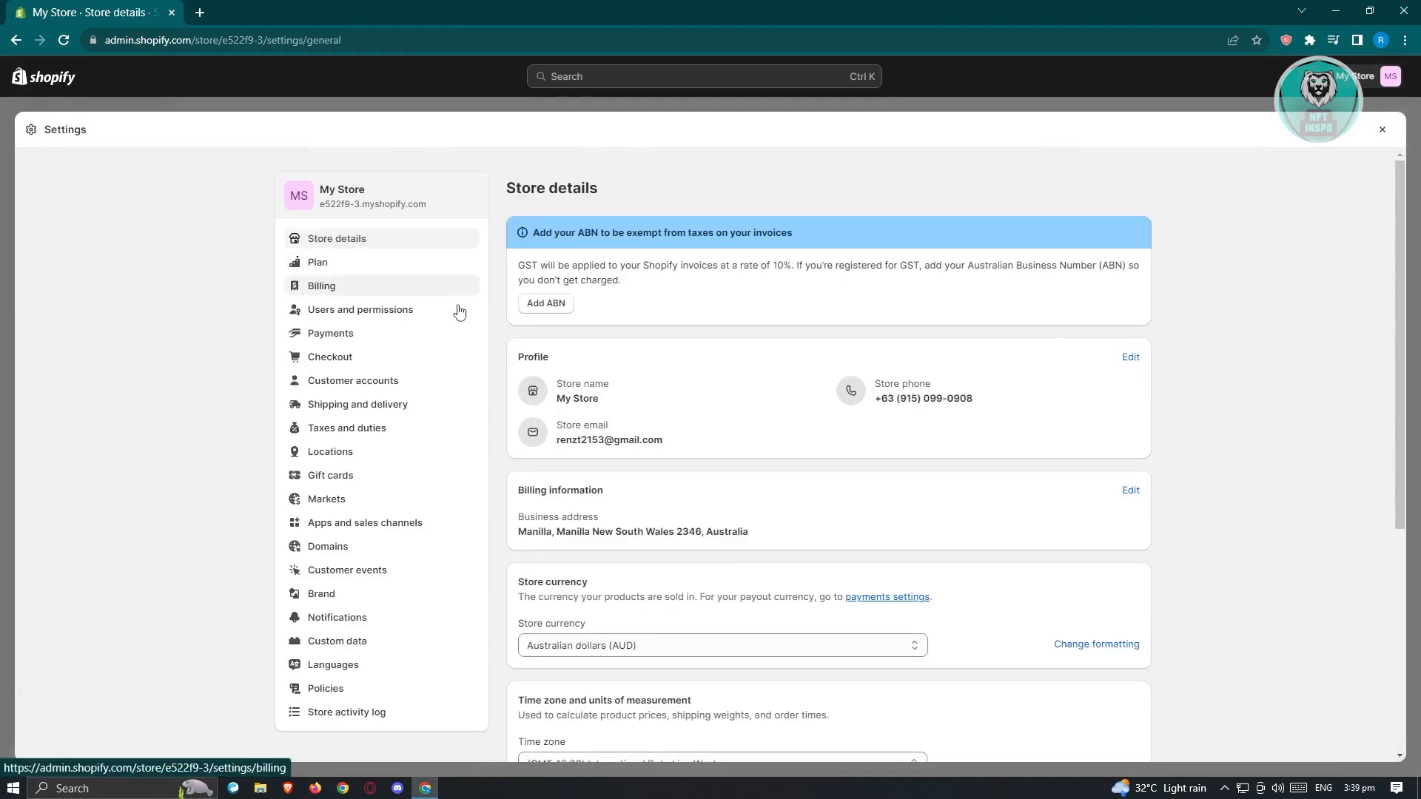
# Step: Confirm Bogus Gateway under Payments, then close Settings back to the Home page
pyautogui.click(368, 331)
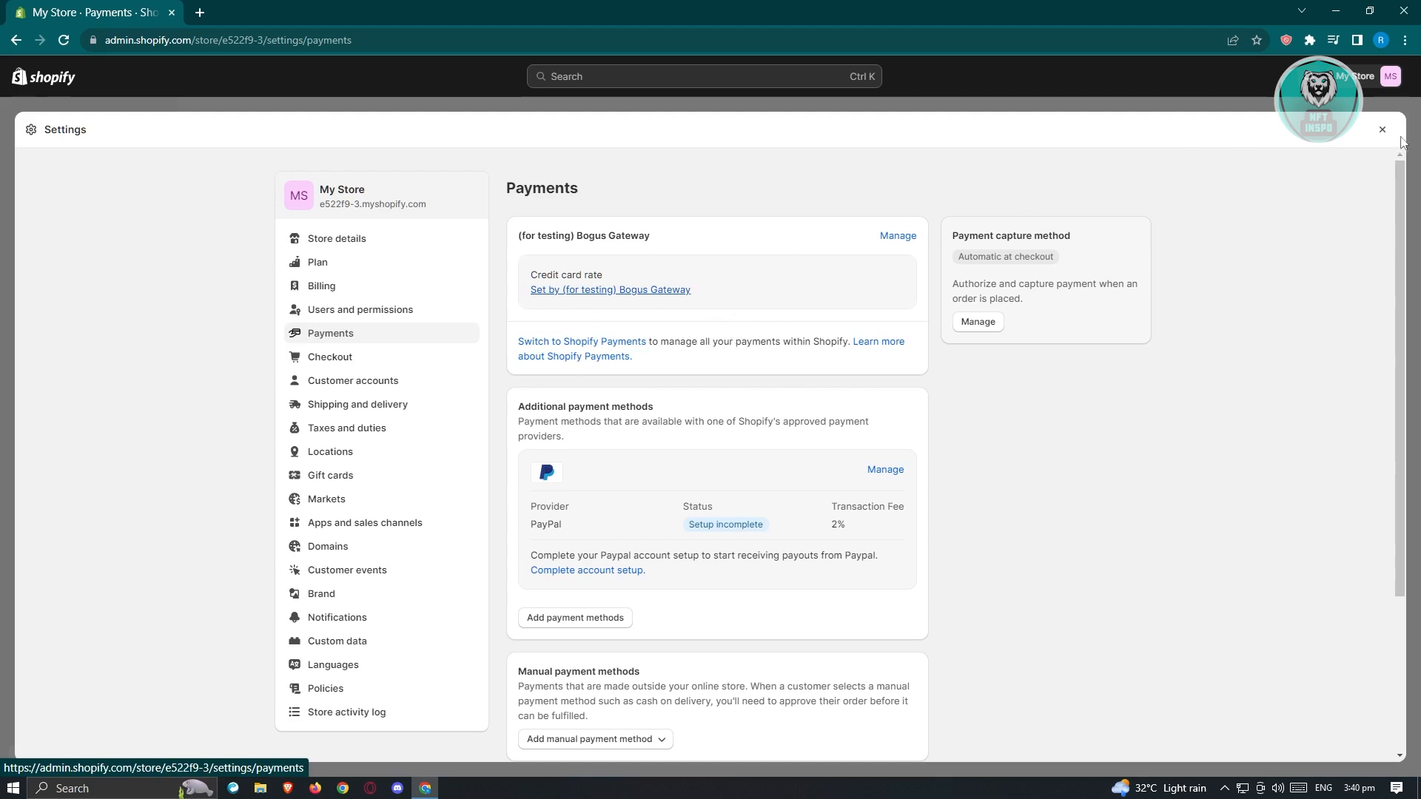
pyautogui.click(1382, 130)
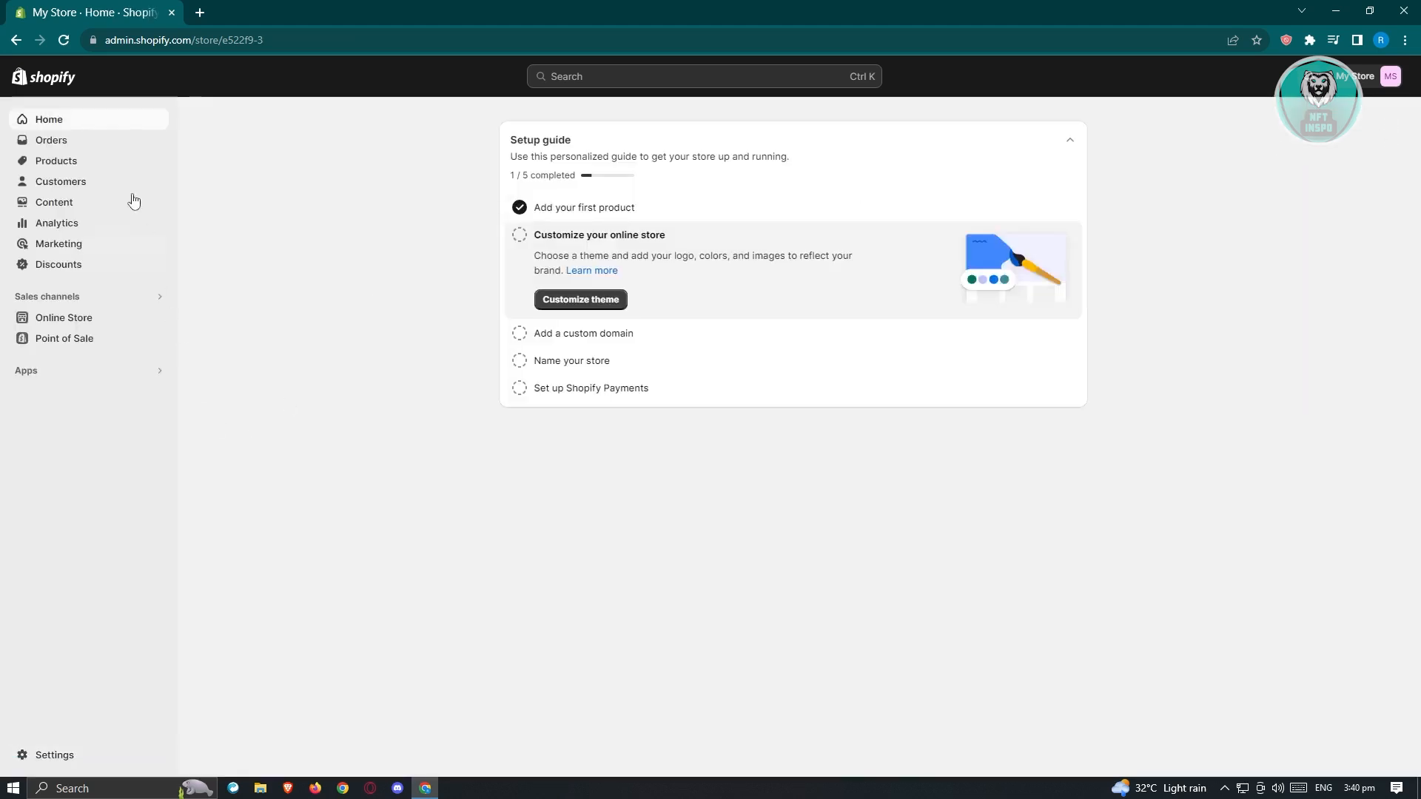
# Step: Look over the STICKER product in Products, then view the My Store storefront in a new tab
pyautogui.click(92, 161)
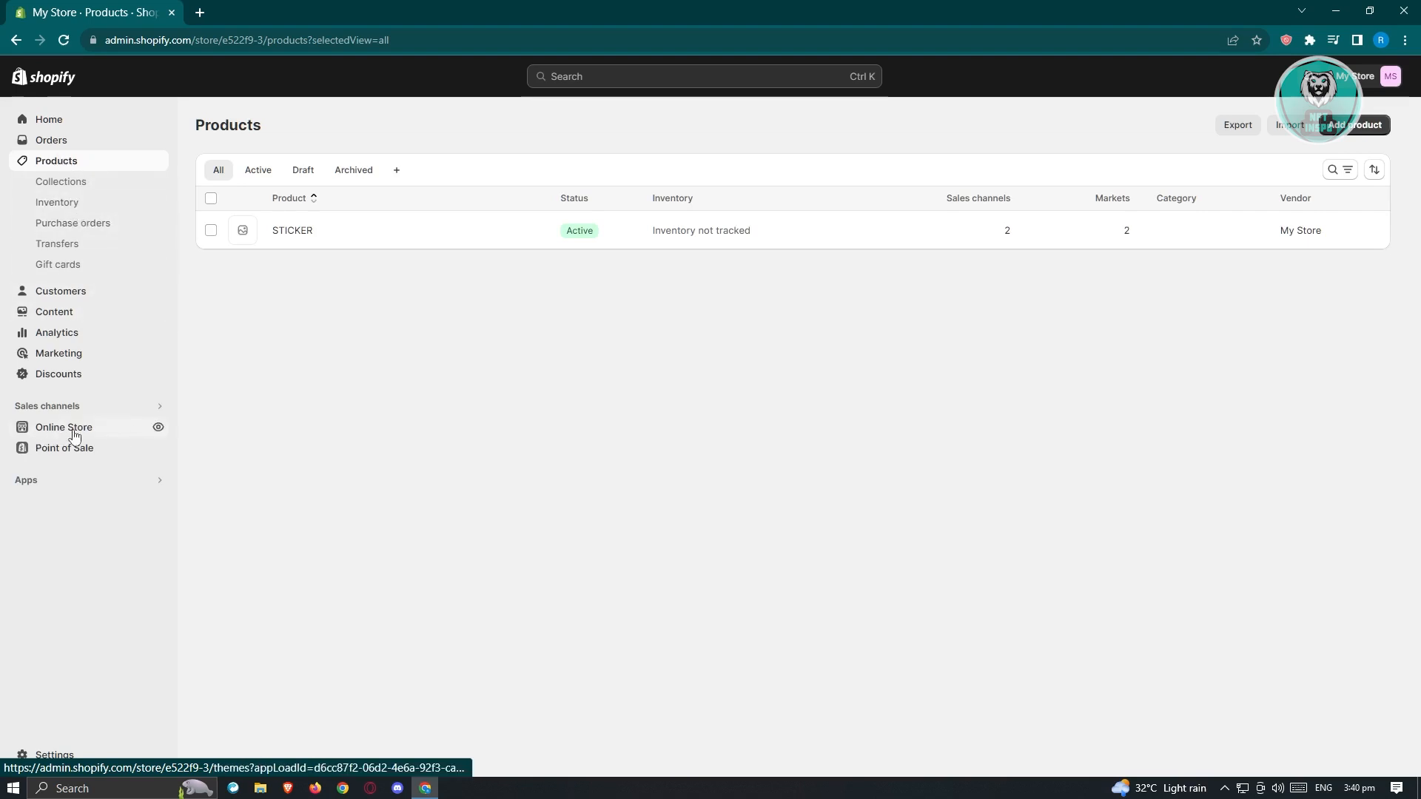
pyautogui.click(157, 428)
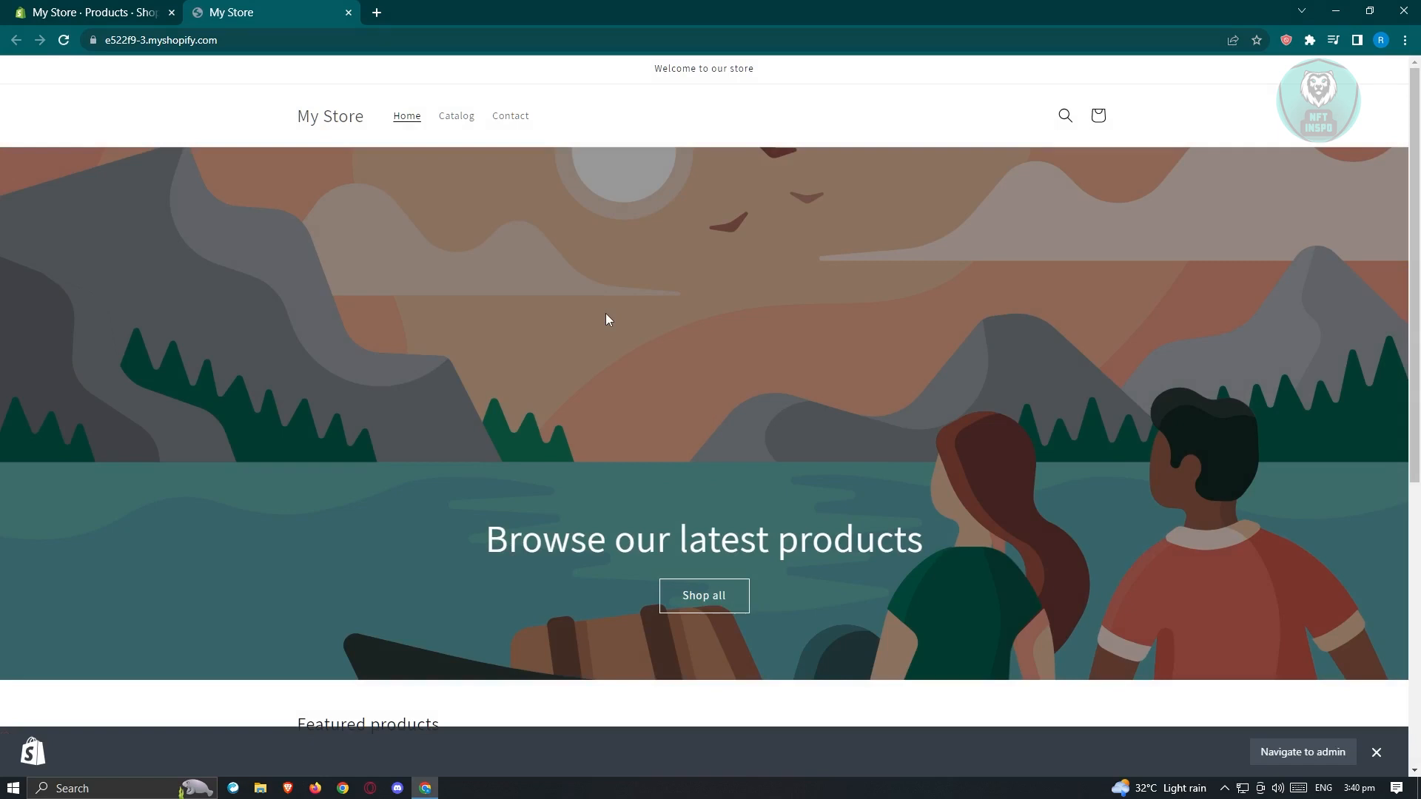
# Step: Add three STICKER items ($30.00) to the storefront cart and proceed to checkout
pyautogui.scroll(-6, 625, 311)
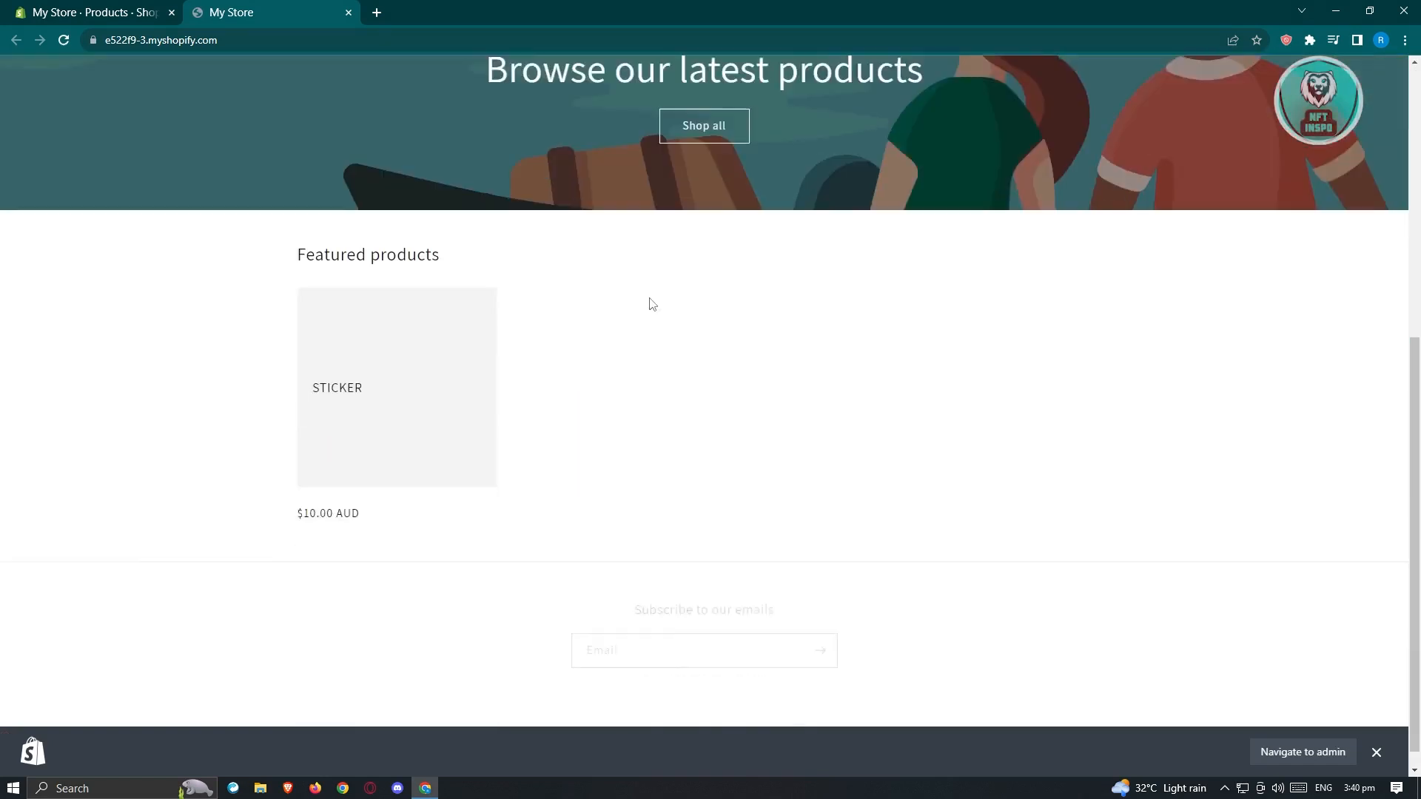
pyautogui.click(344, 370)
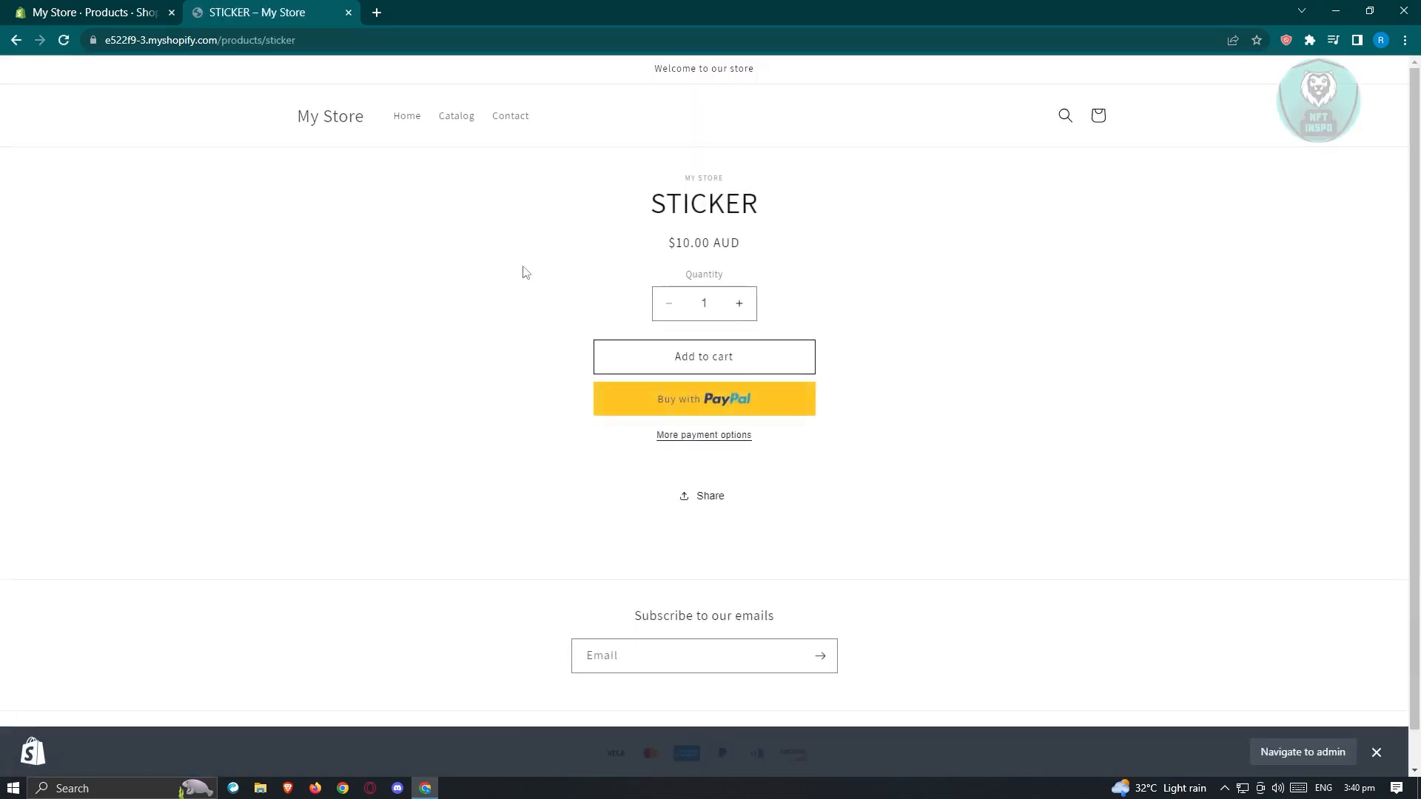
pyautogui.click(741, 305)
pyautogui.click(730, 369)
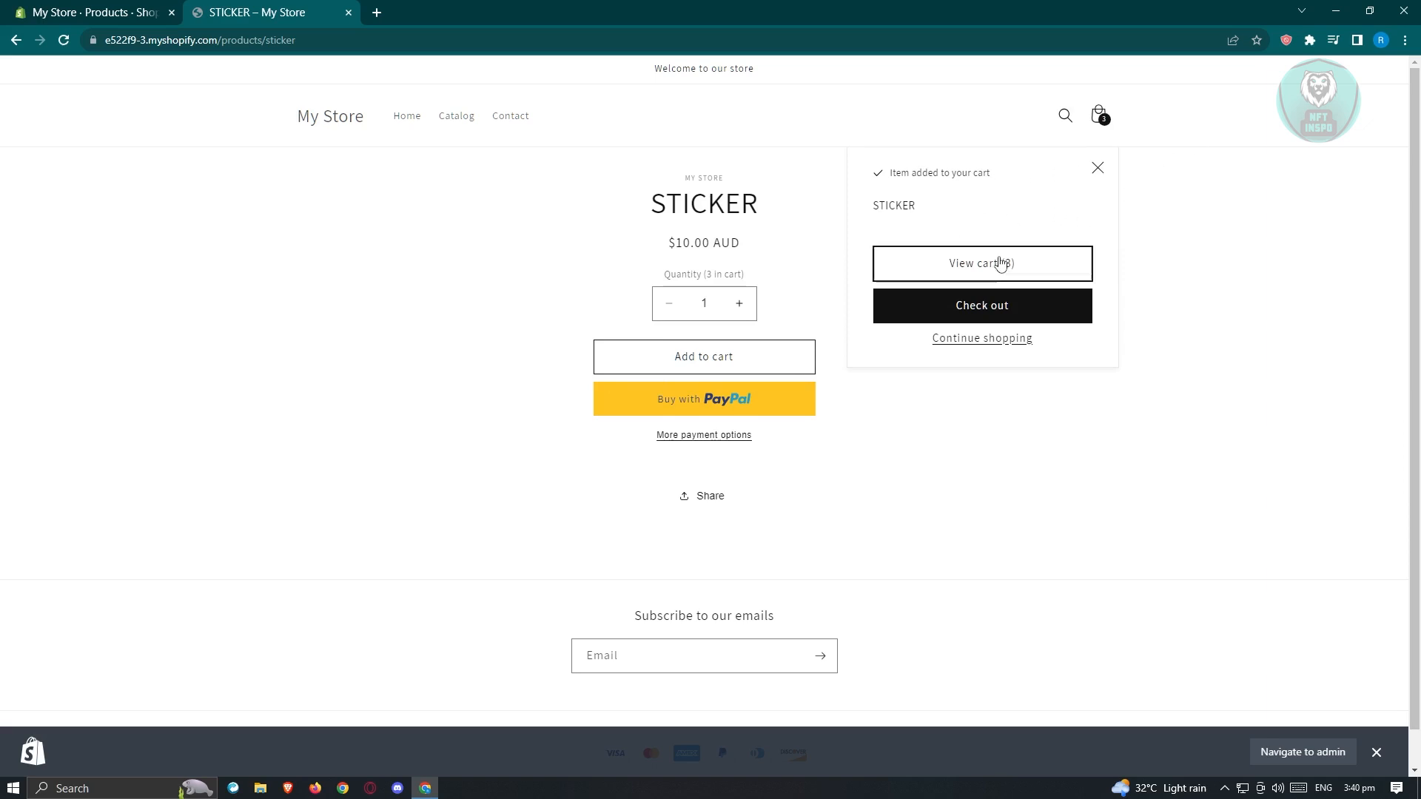
pyautogui.click(1108, 127)
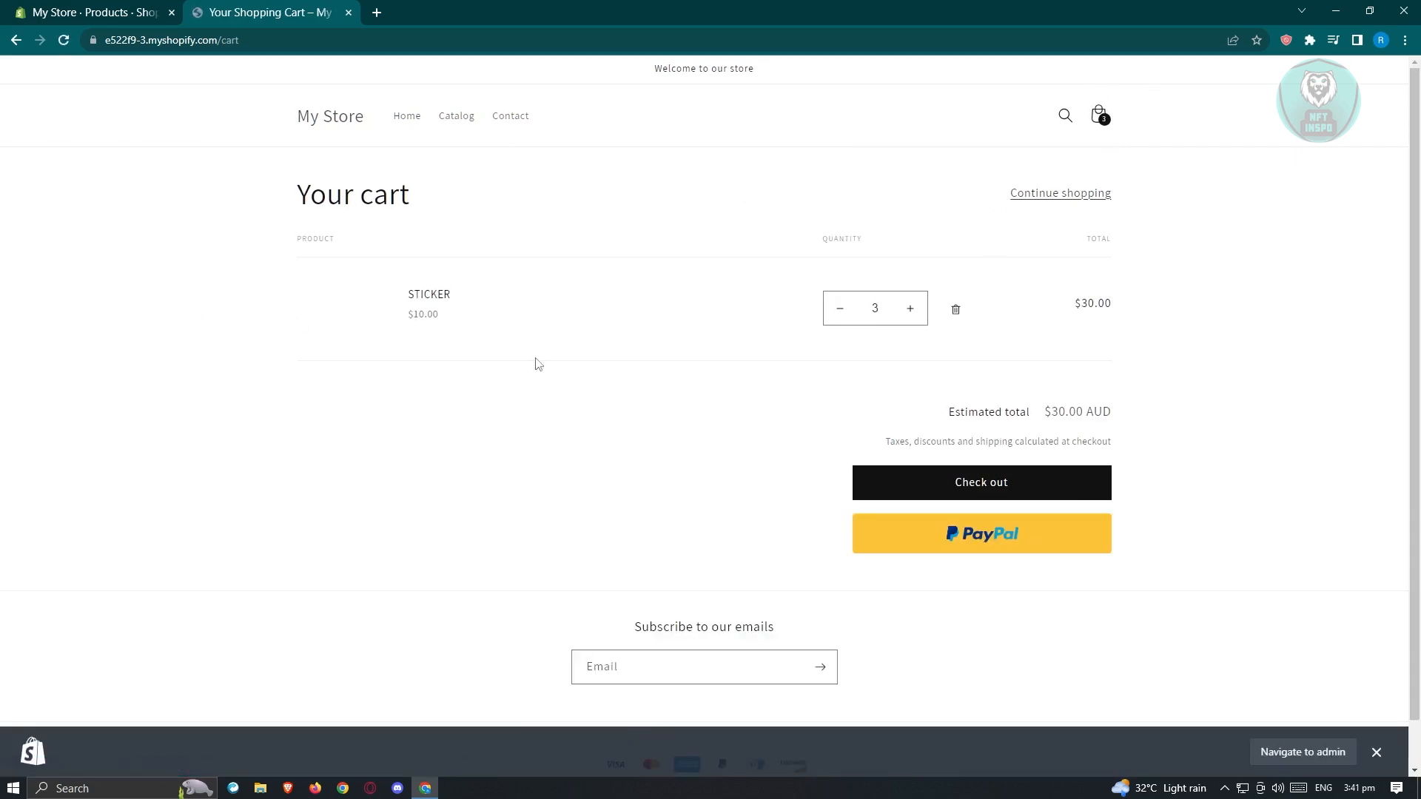
pyautogui.click(1011, 489)
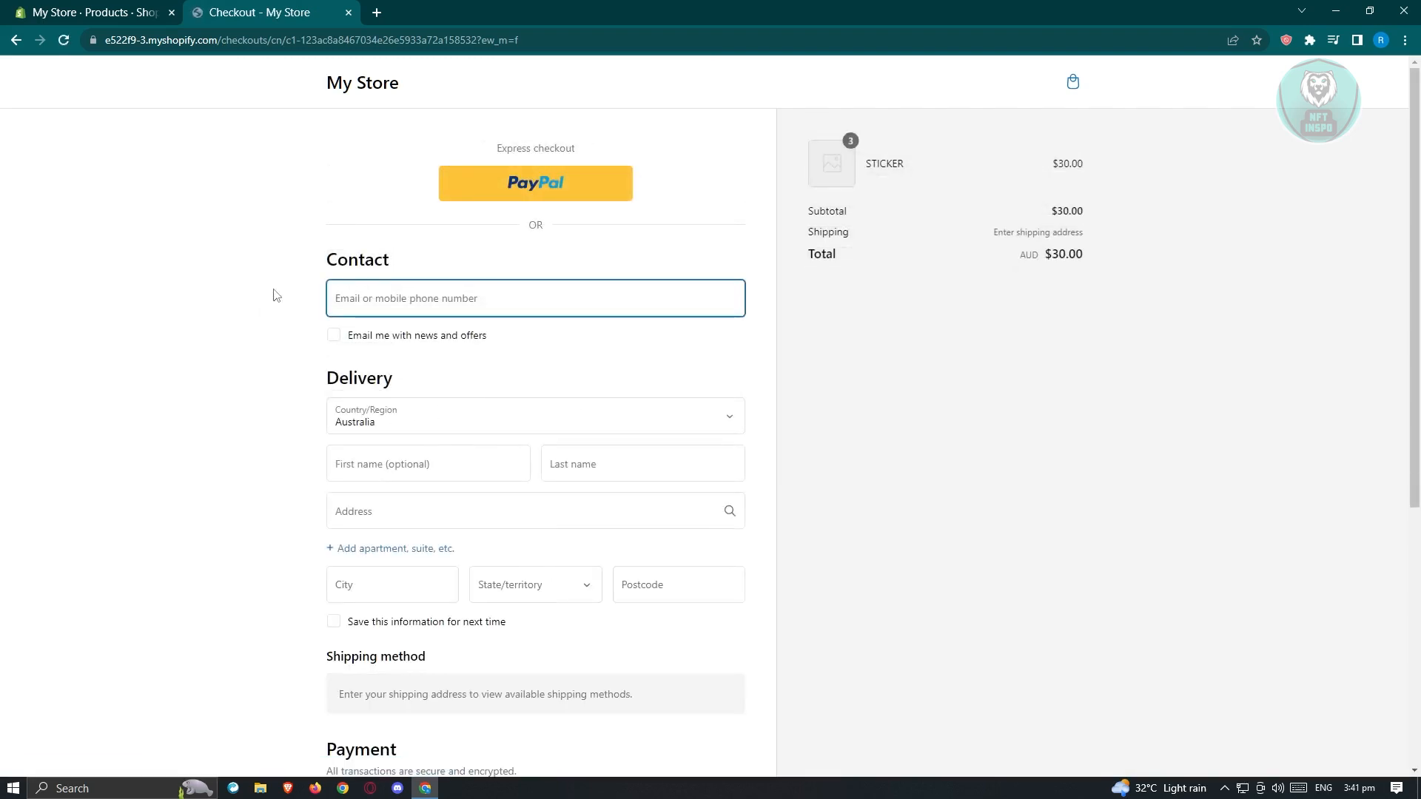
# Step: Fill in the contact e-mail, last name and delivery address using saved entries and suggestions
pyautogui.scroll(-2, 437, 511)
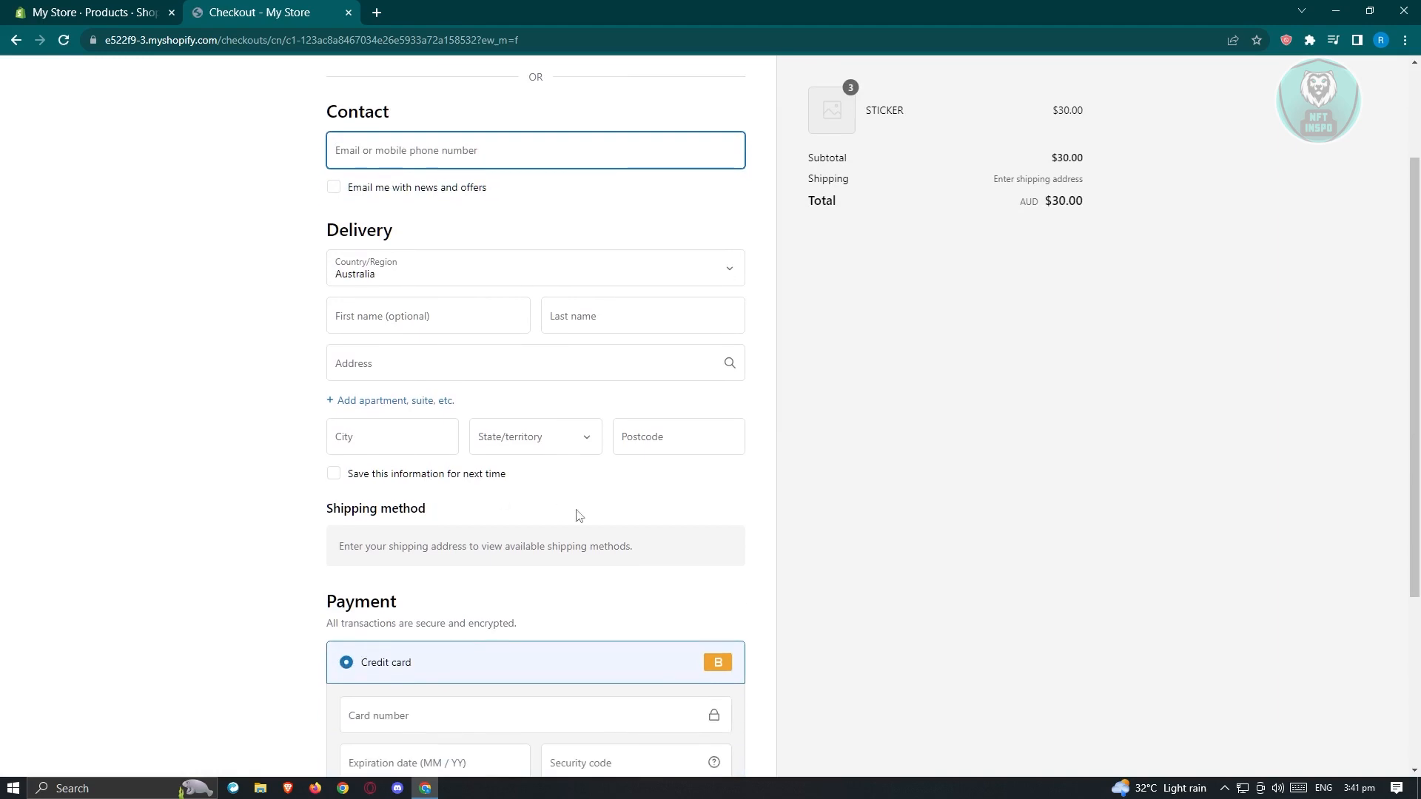
pyautogui.scroll(-3, 465, 272)
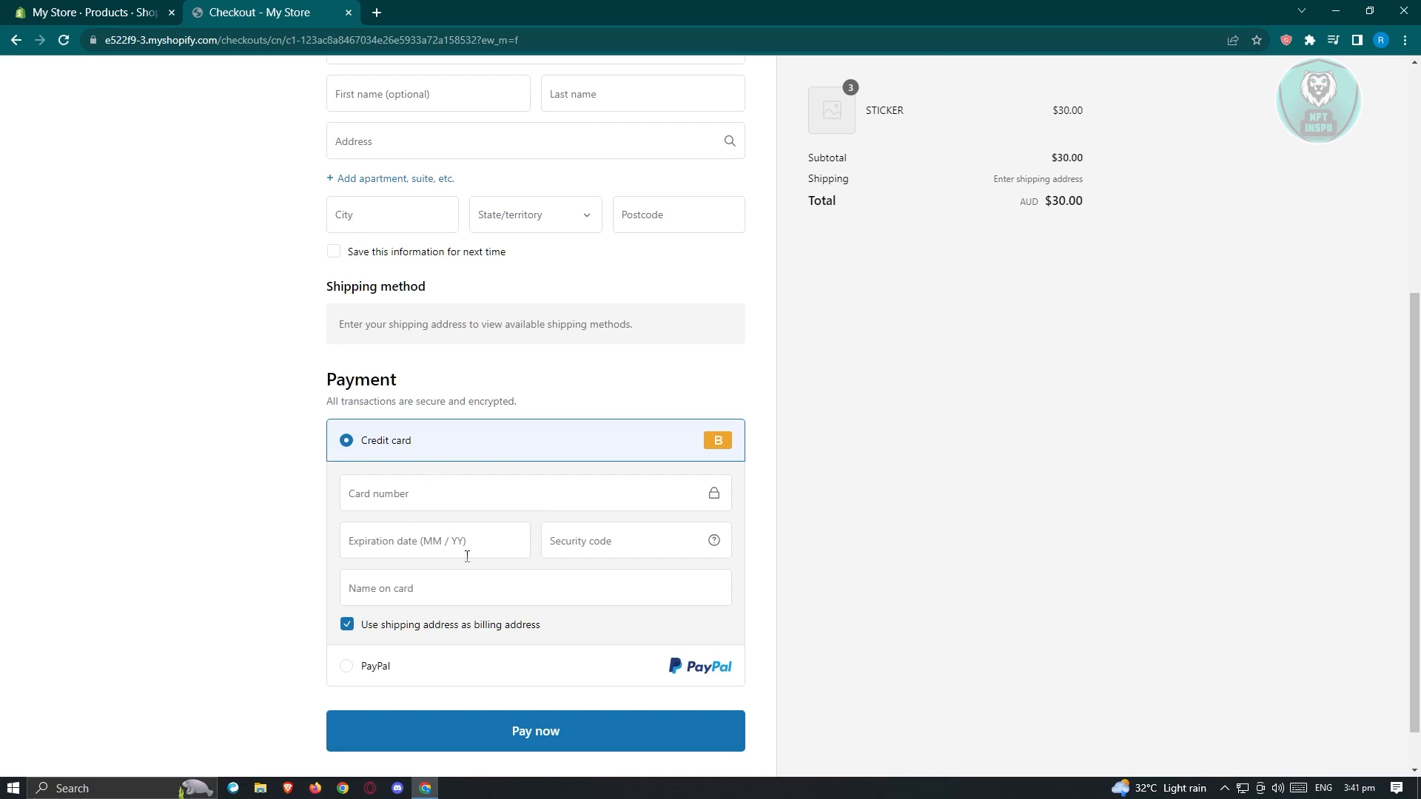
pyautogui.click(541, 292)
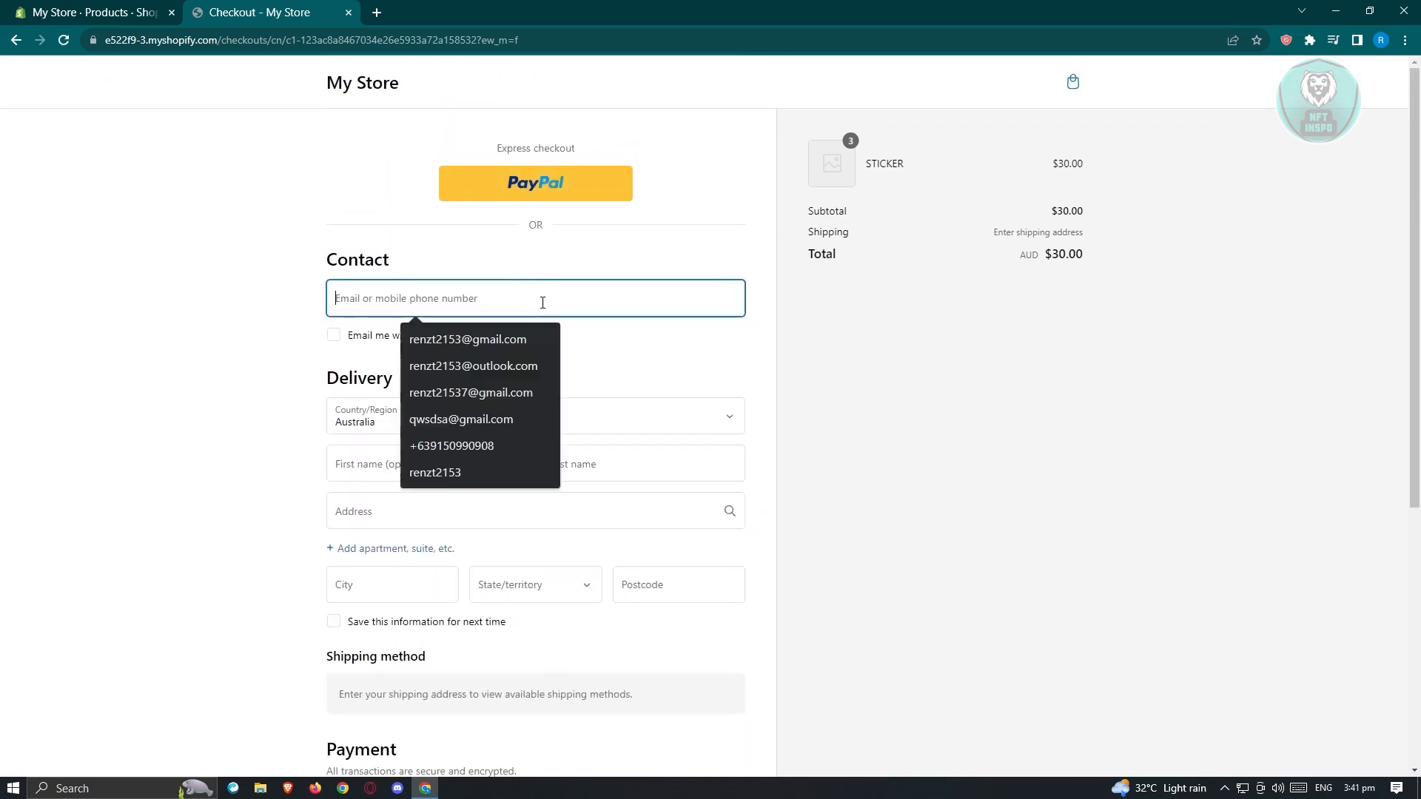
pyautogui.click(540, 336)
pyautogui.scroll(-3, 1000, 452)
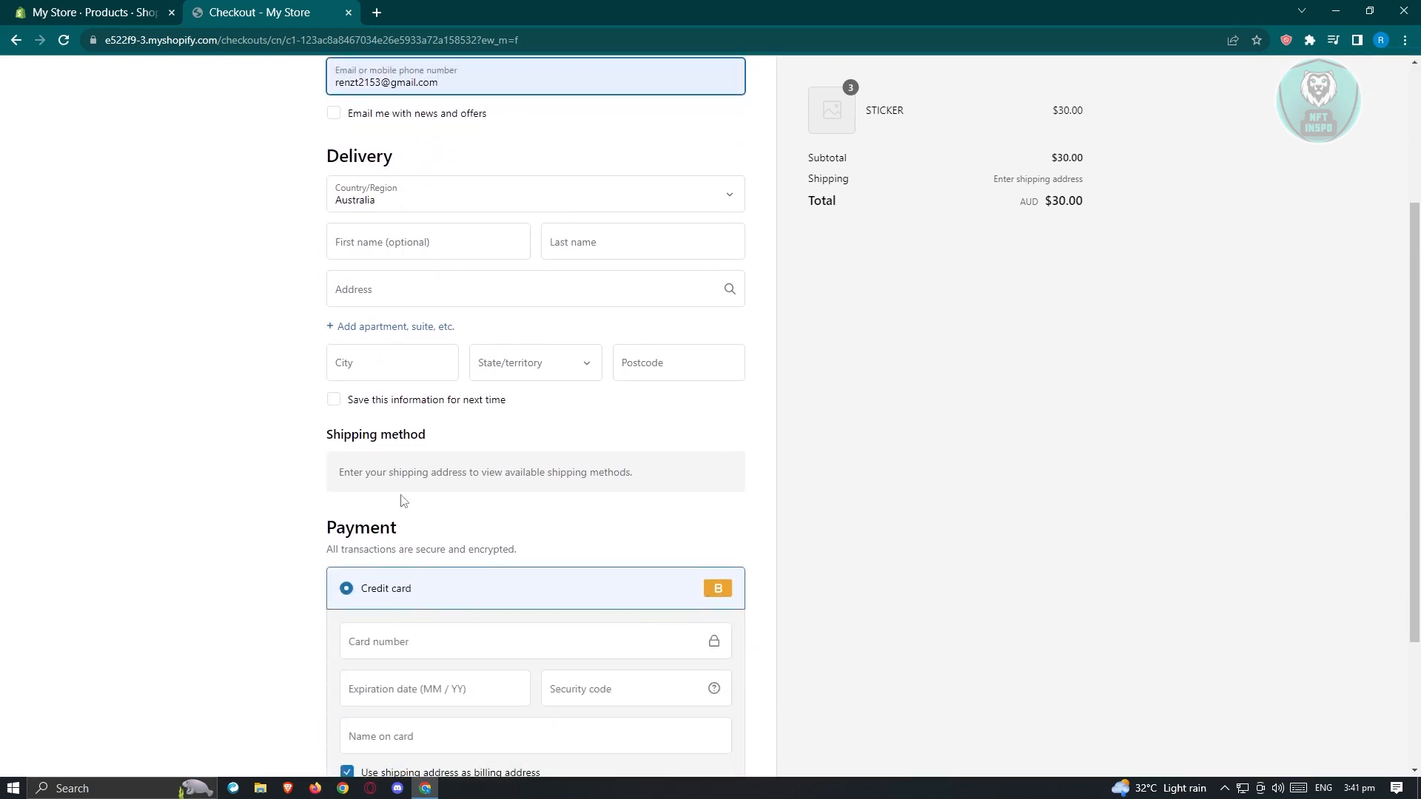
pyautogui.click(624, 240)
pyautogui.click(624, 274)
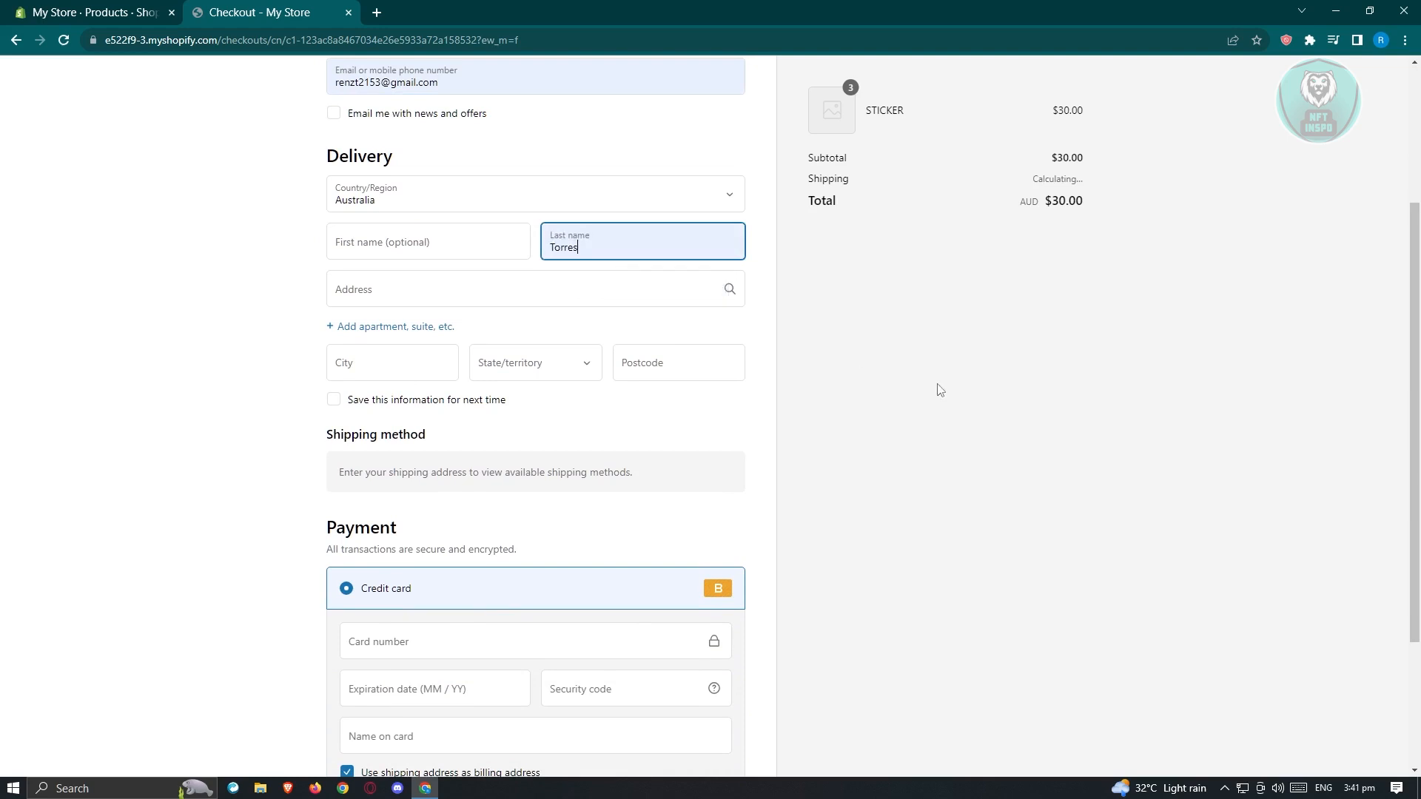
pyautogui.scroll(-2, 579, 488)
pyautogui.scroll(2, 438, 342)
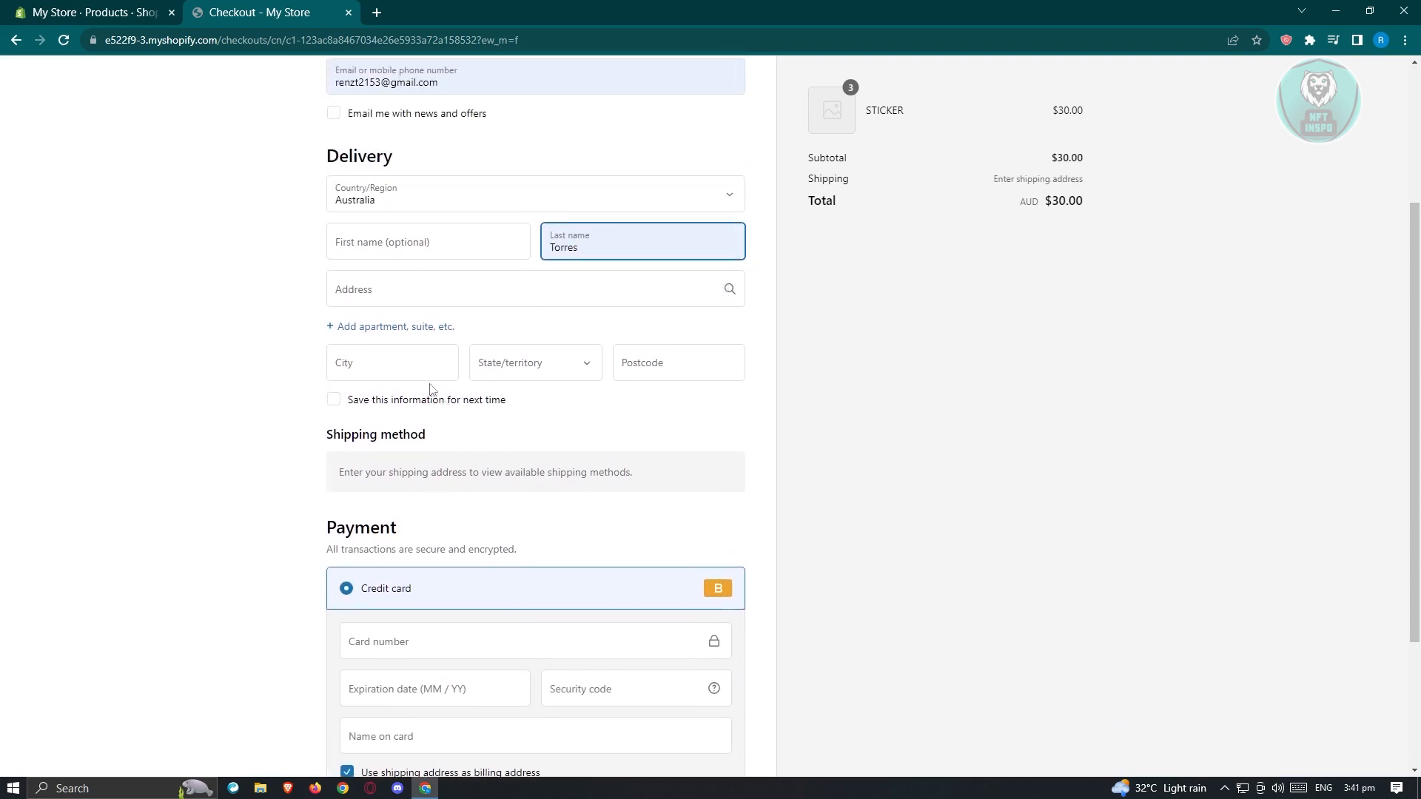
pyautogui.click(452, 290)
pyautogui.write('mani')
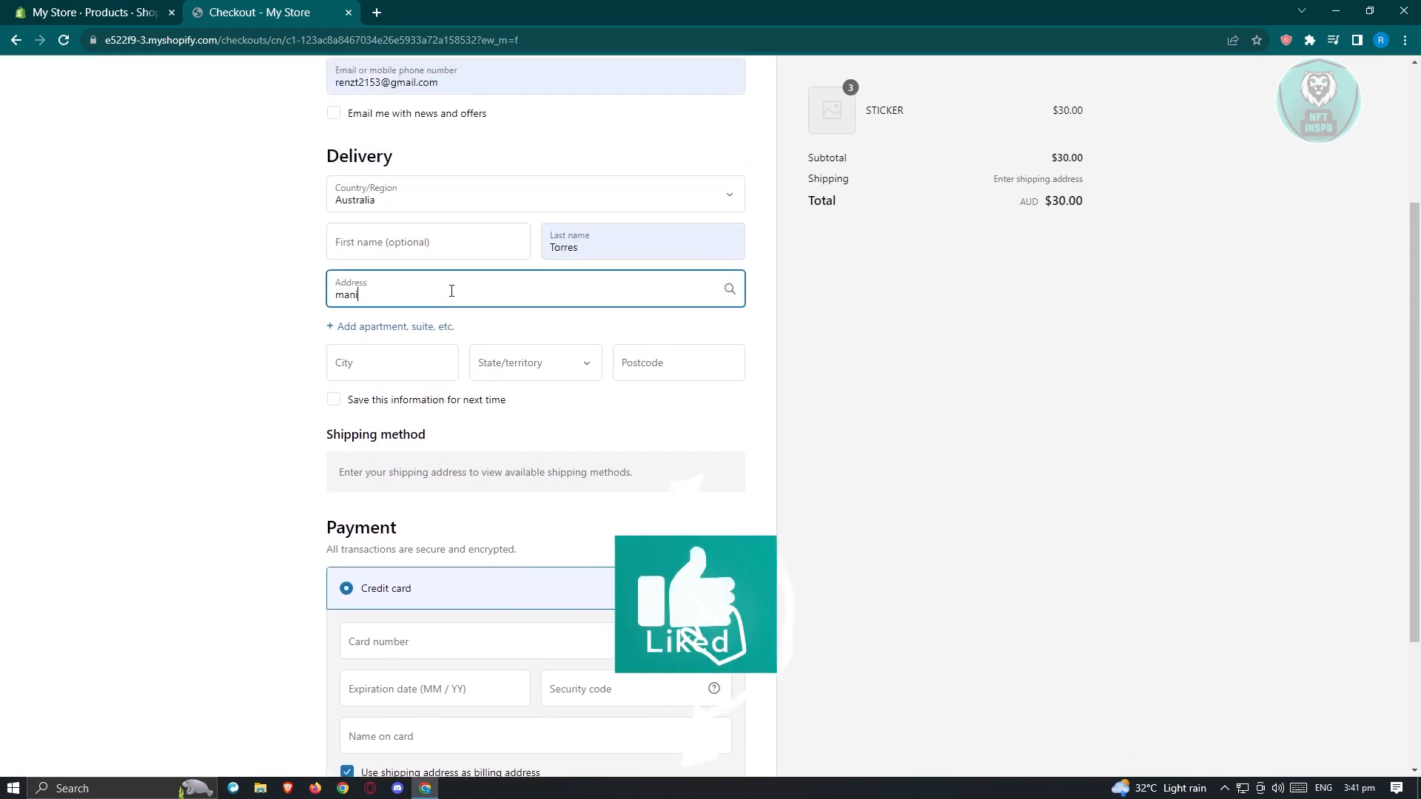
pyautogui.click(440, 358)
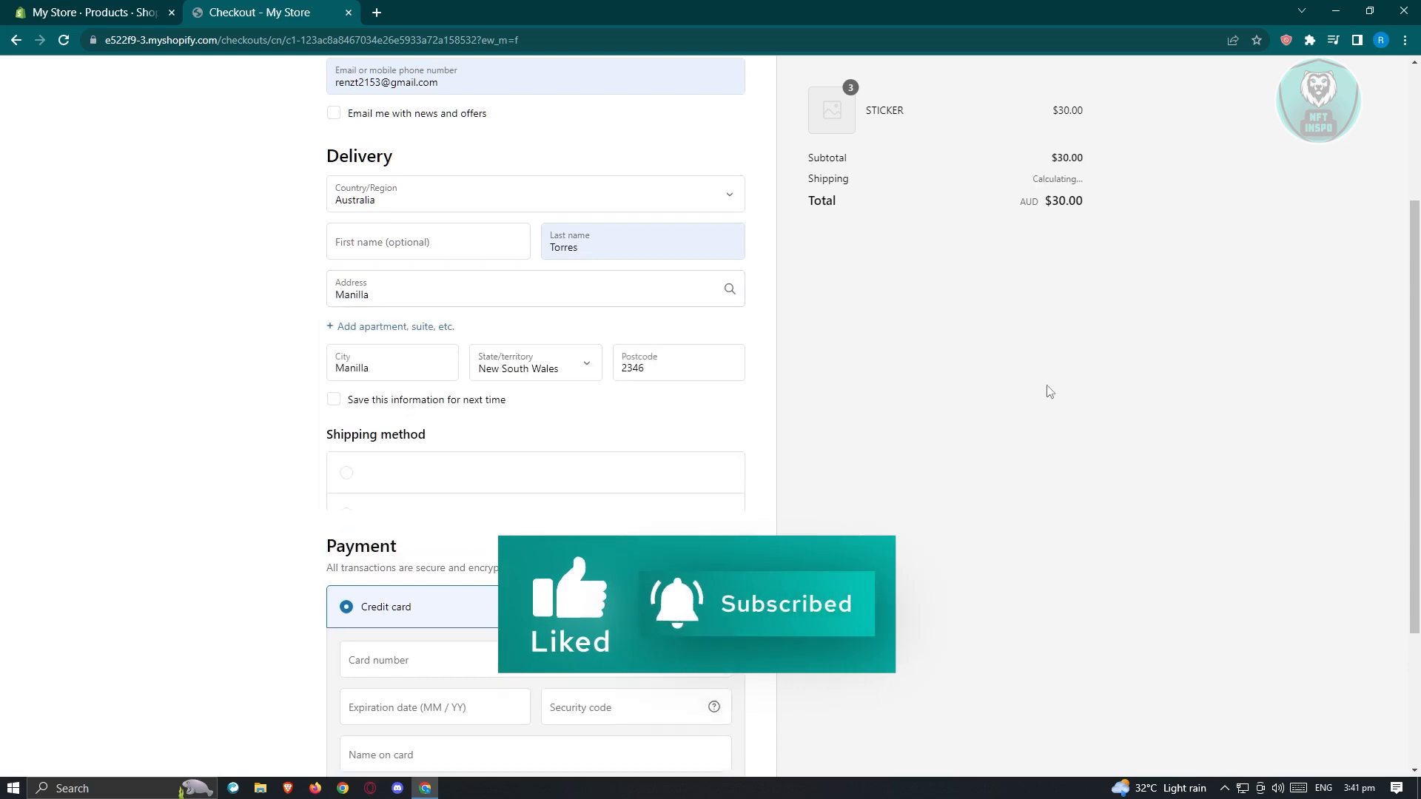
# Step: Enter test card 1, expiry 01, code 111, name Bogus Gateway, and pay $40.00
pyautogui.scroll(-3, 1036, 392)
pyautogui.click(412, 439)
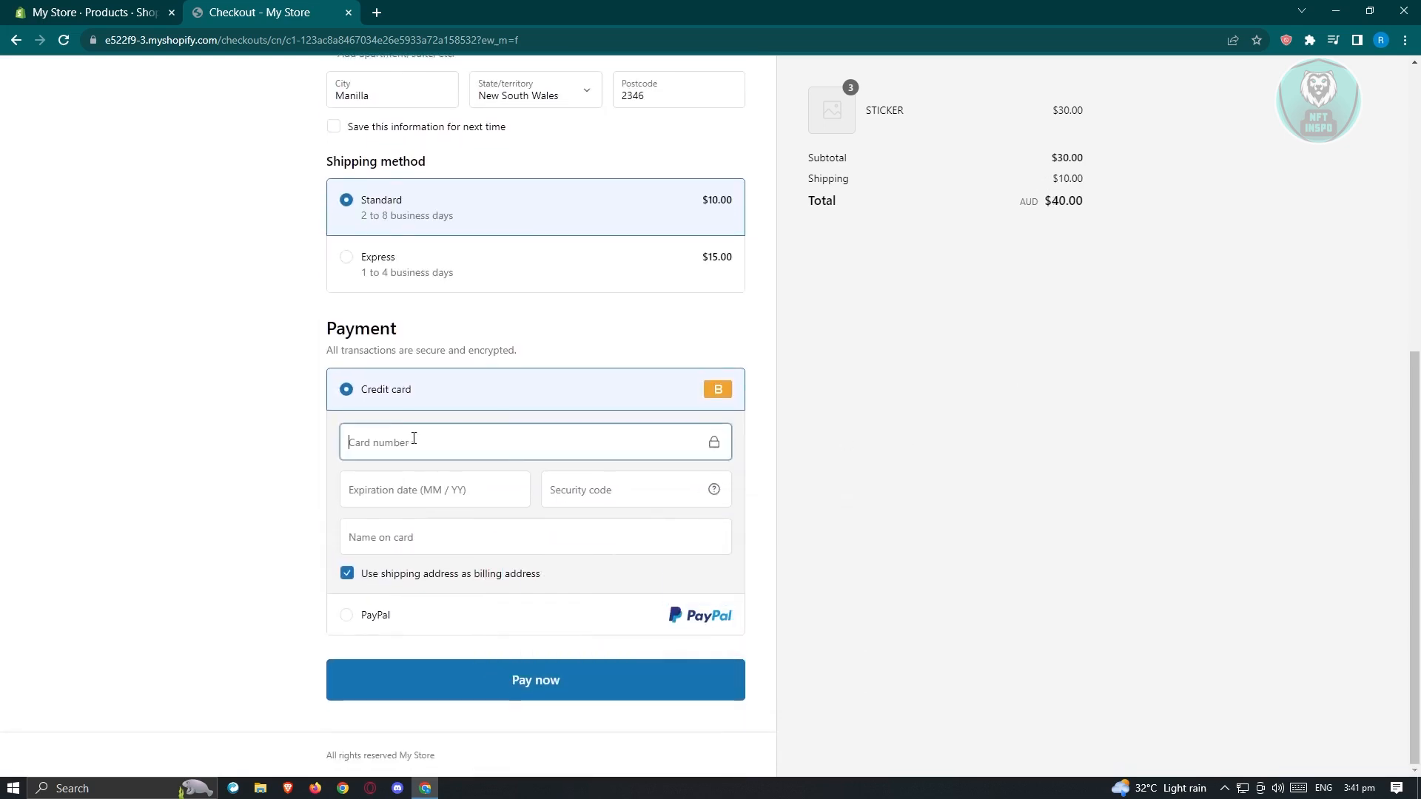
pyautogui.write('1')
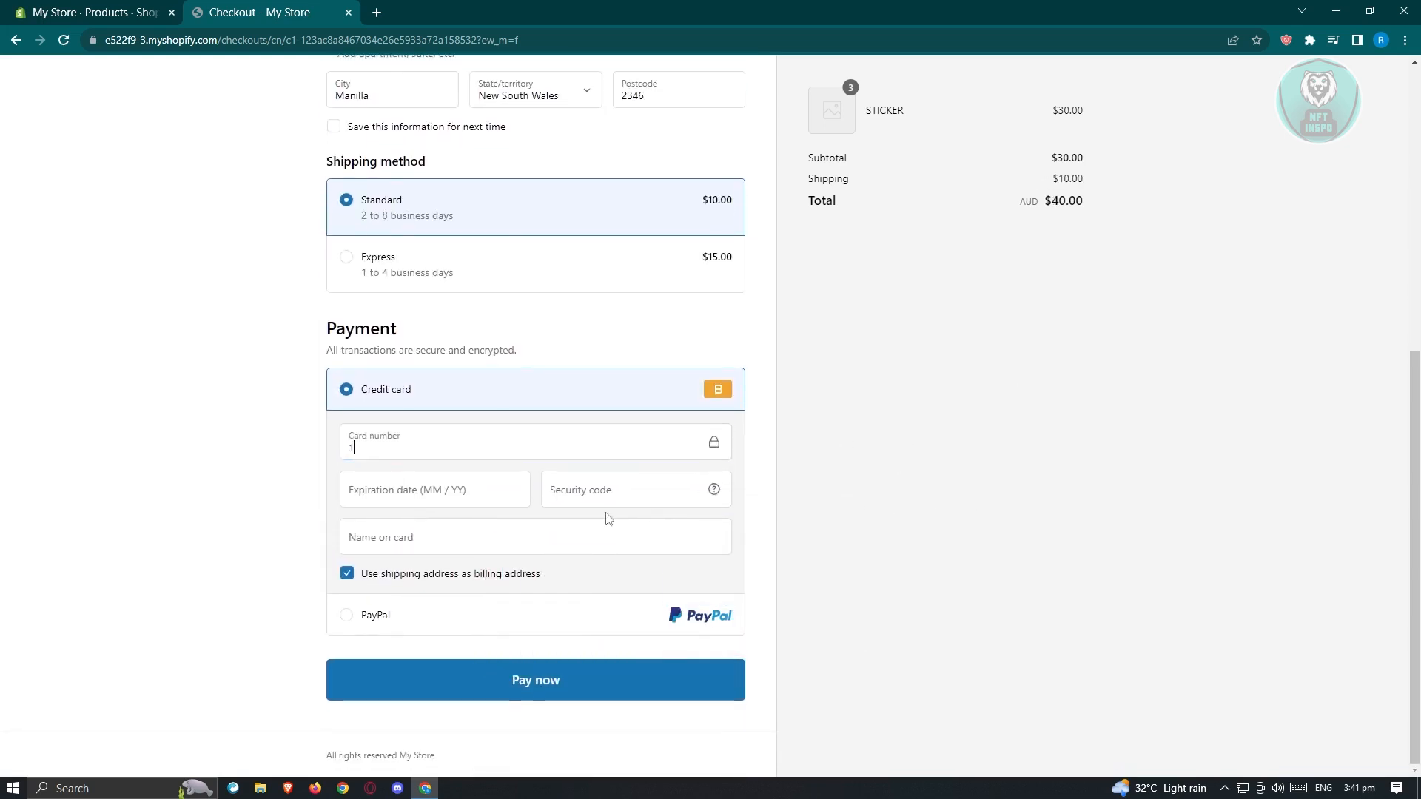
pyautogui.click(511, 497)
pyautogui.write('01 / 30')
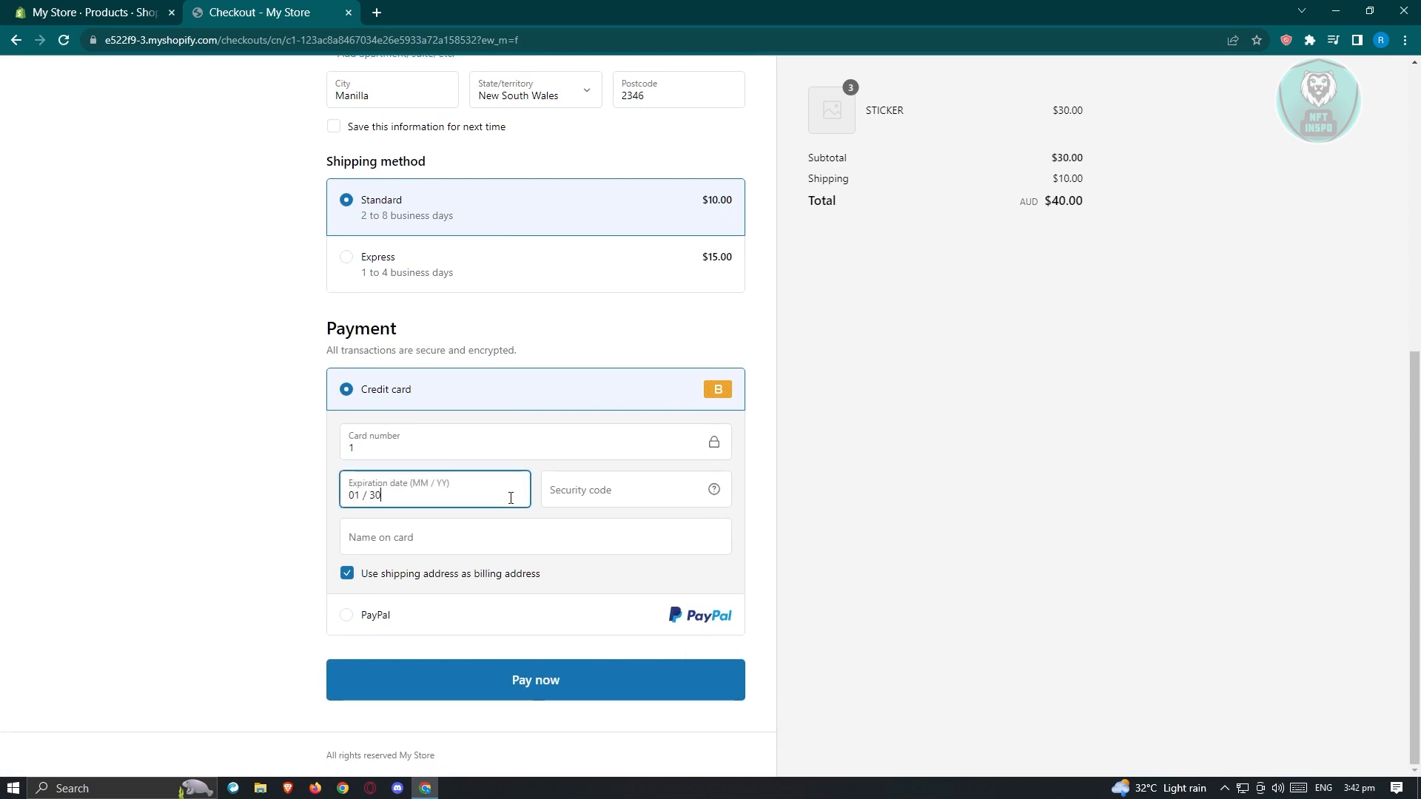
pyautogui.click(613, 497)
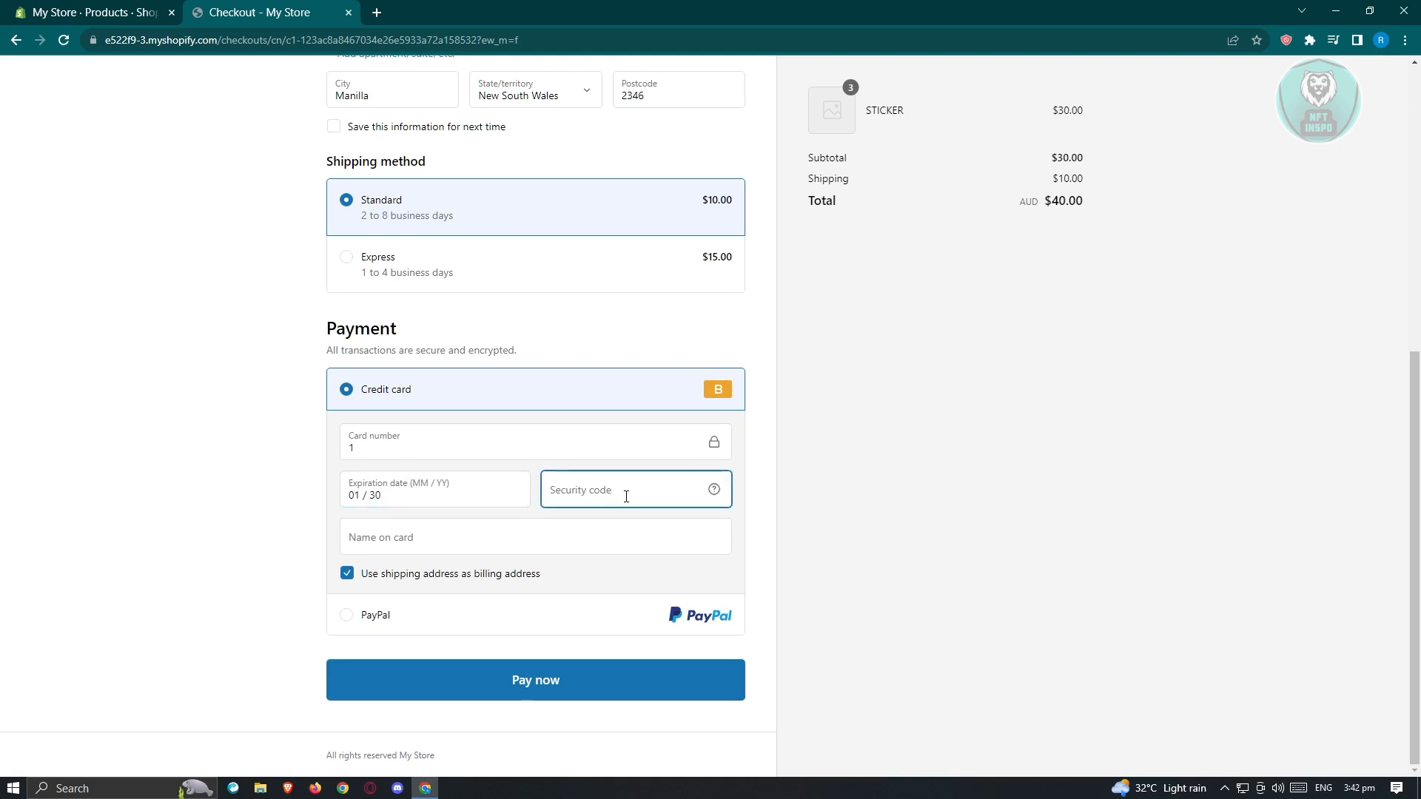
pyautogui.write('111')
pyautogui.click(453, 546)
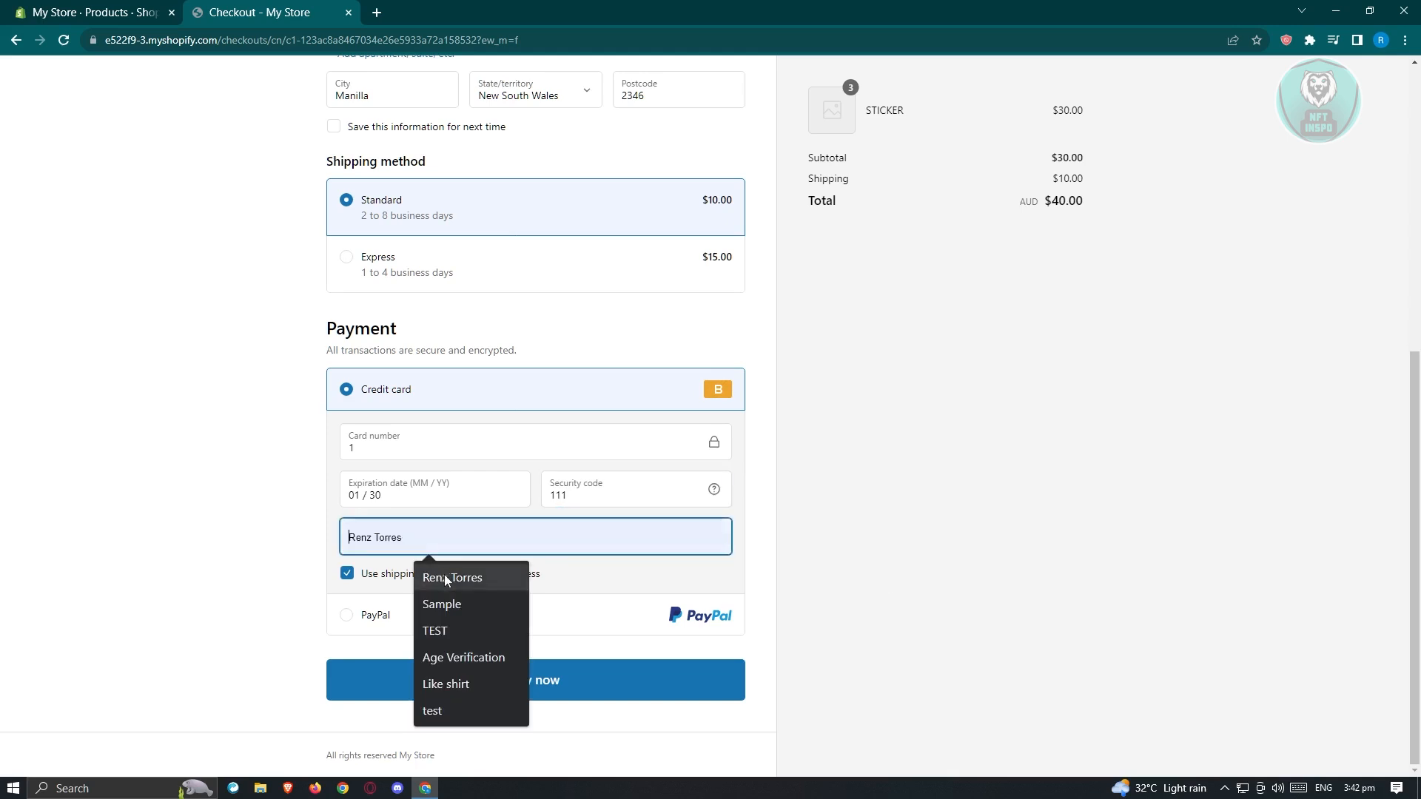
pyautogui.write('B')
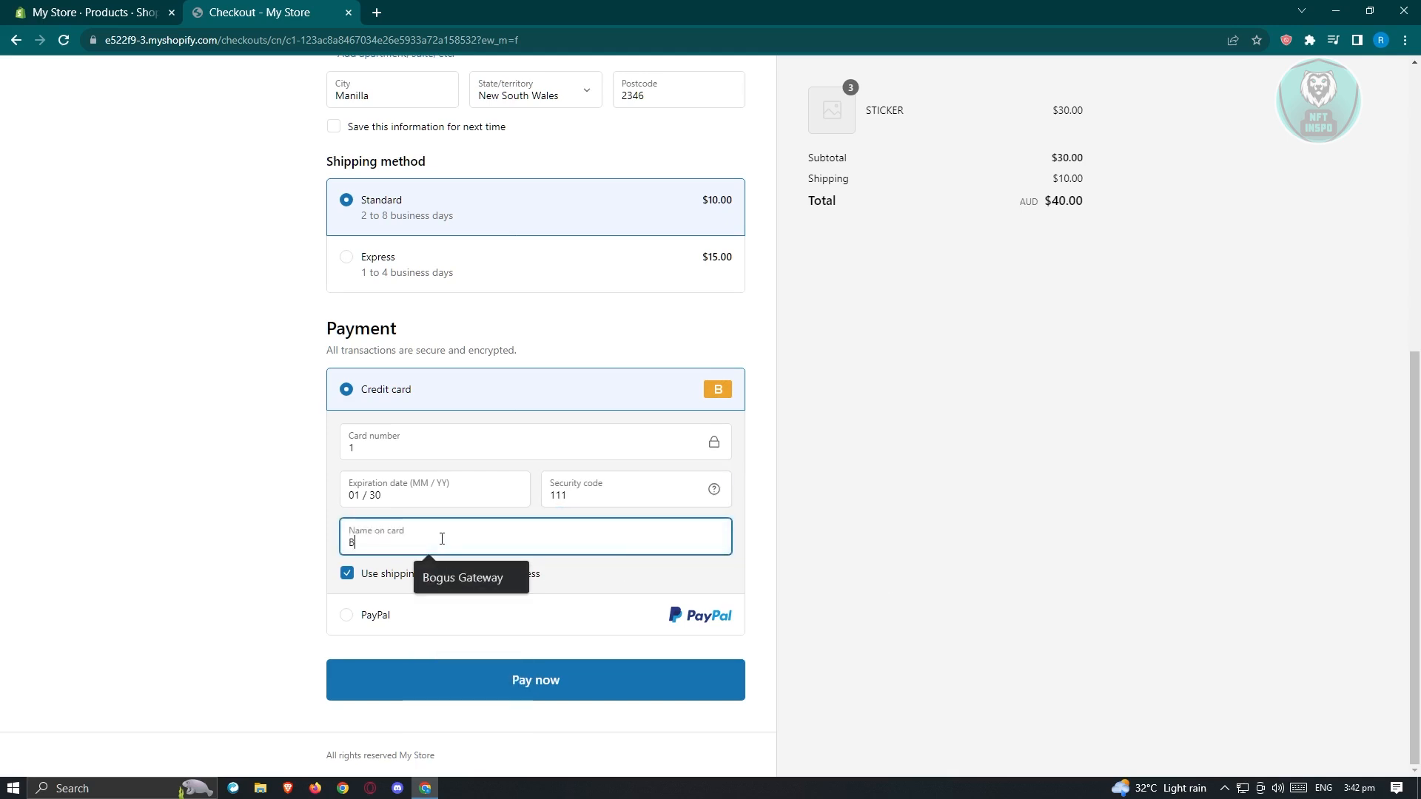
pyautogui.write('ogus')
pyautogui.click(474, 578)
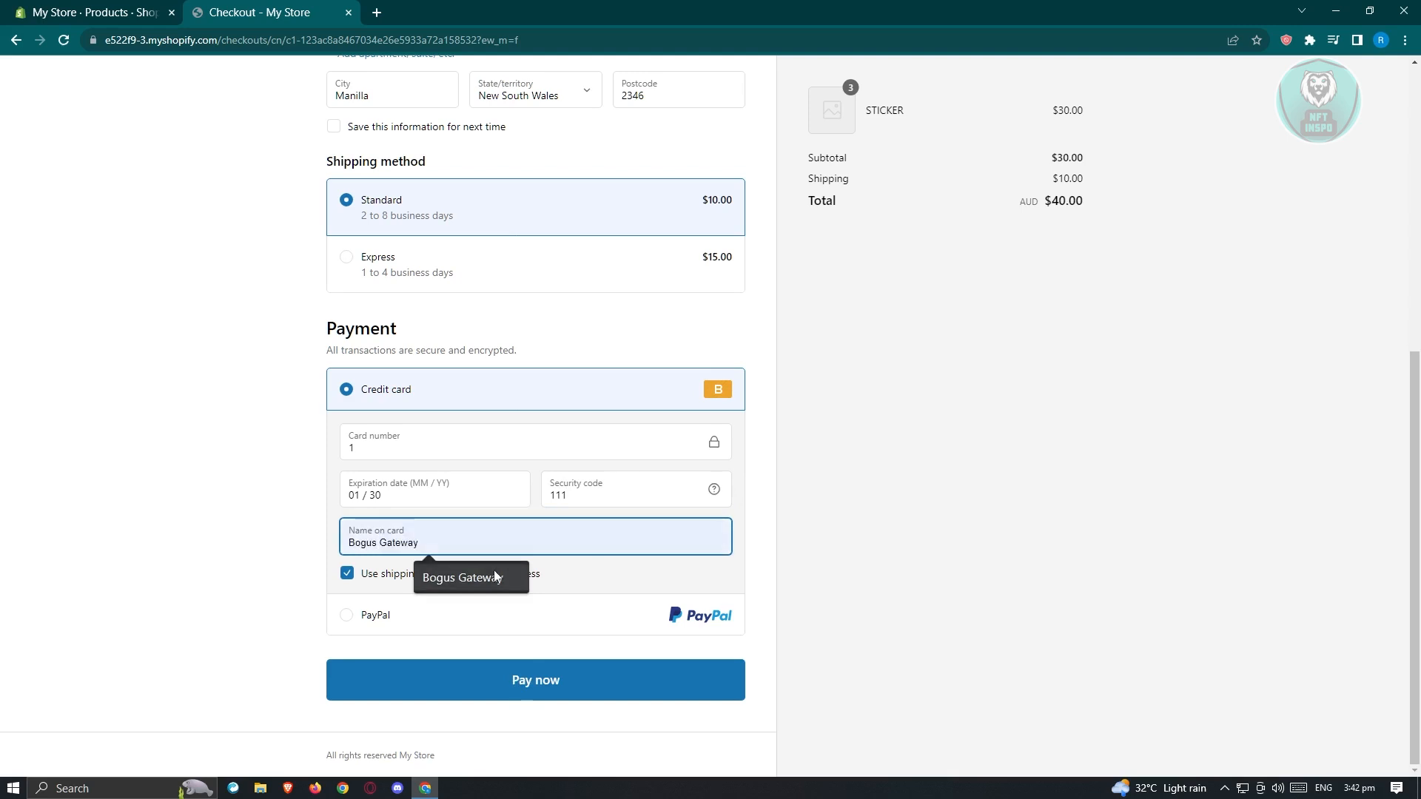
pyautogui.click(530, 696)
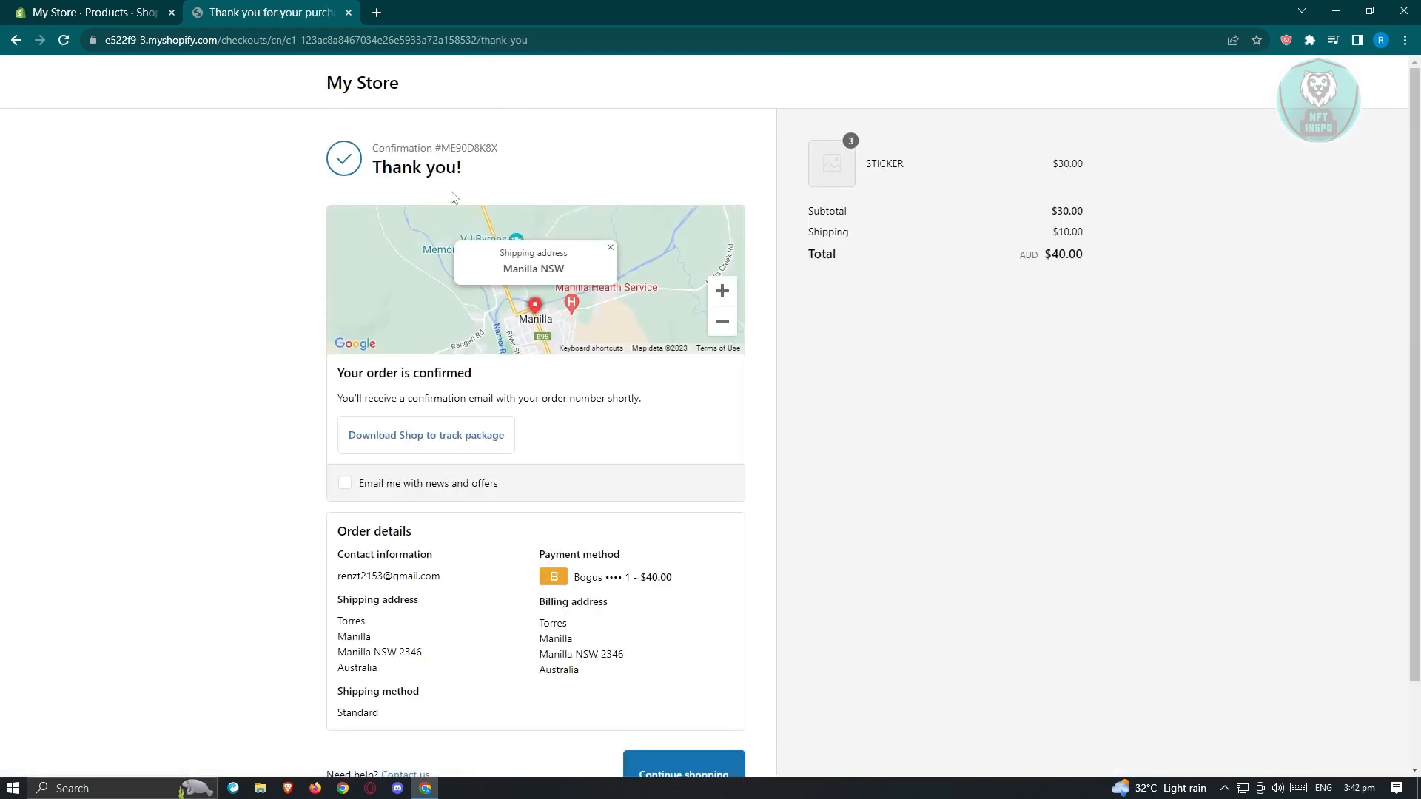
# Step: Switch to the My Store admin tab and open Orders to see the new $40.00 order
pyautogui.click(120, 6)
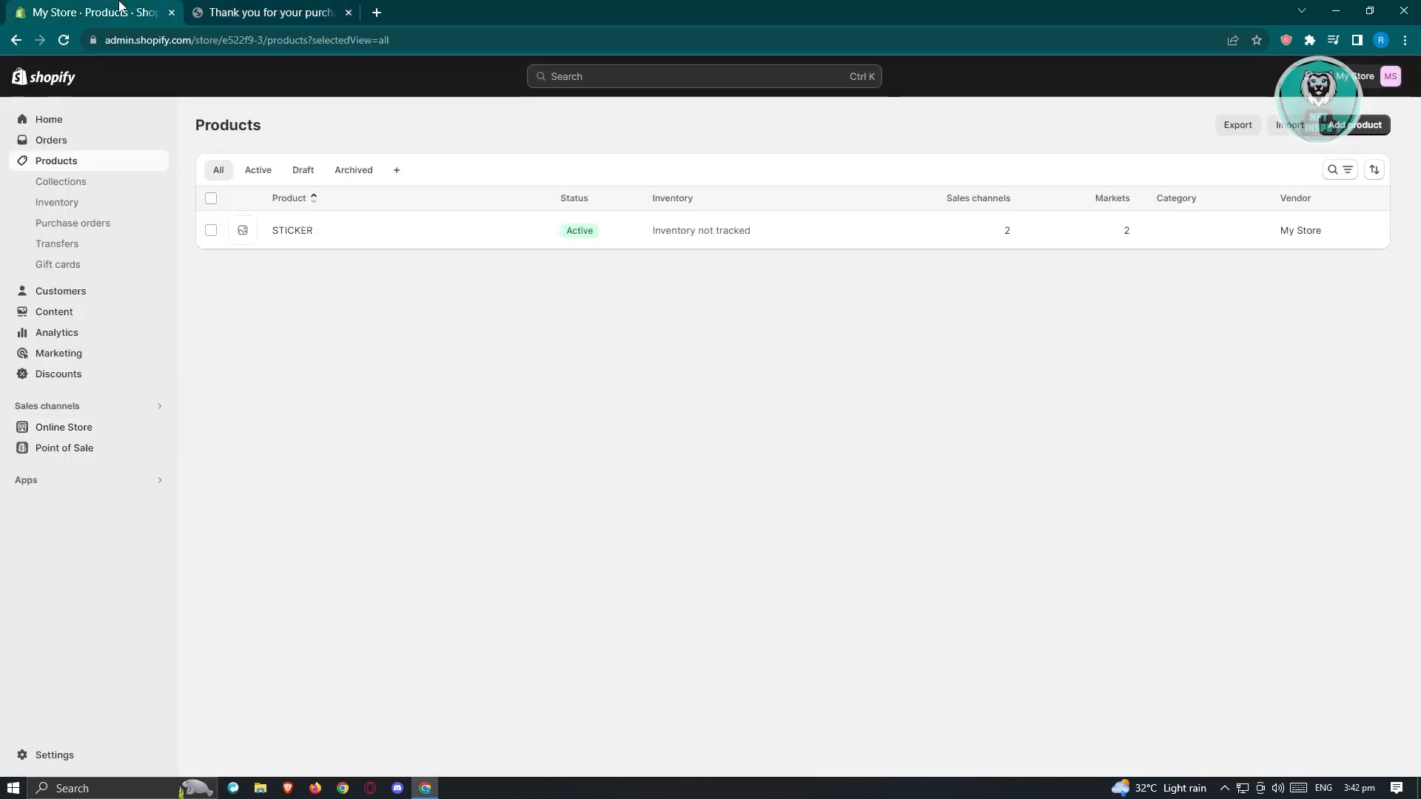
pyautogui.click(64, 142)
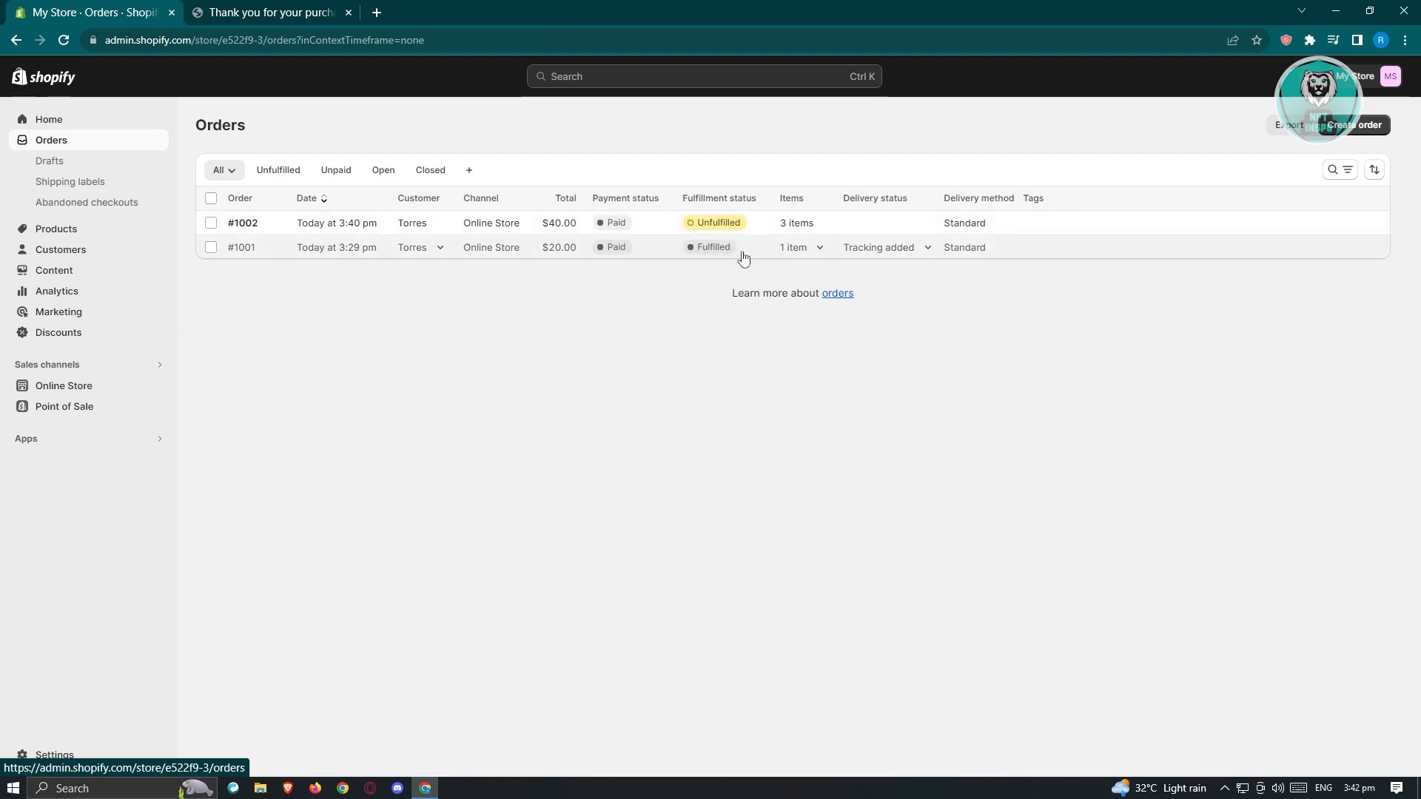
# Step: Open order #1002 and start a shipping label for its 3 STICKER items
pyautogui.click(640, 225)
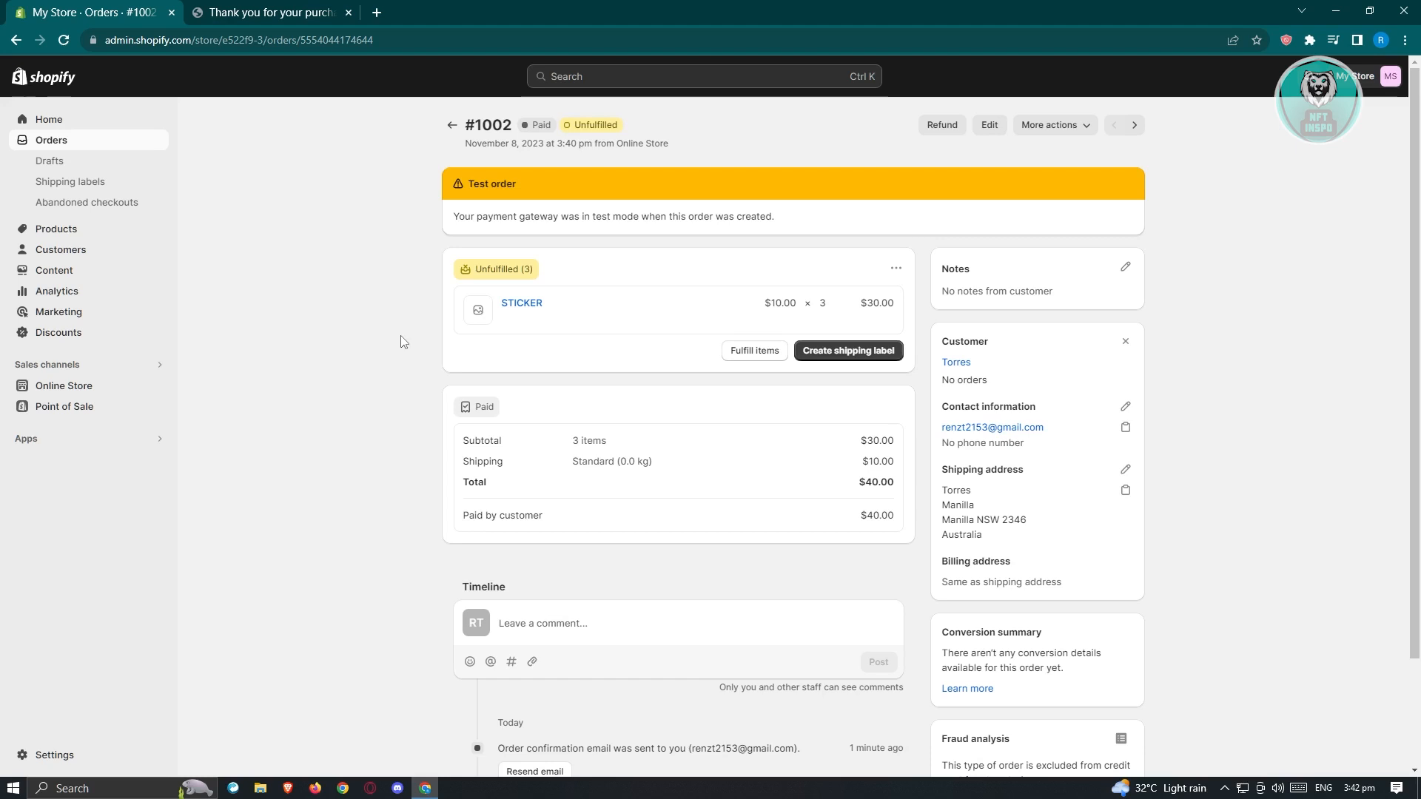
pyautogui.scroll(-2, 401, 342)
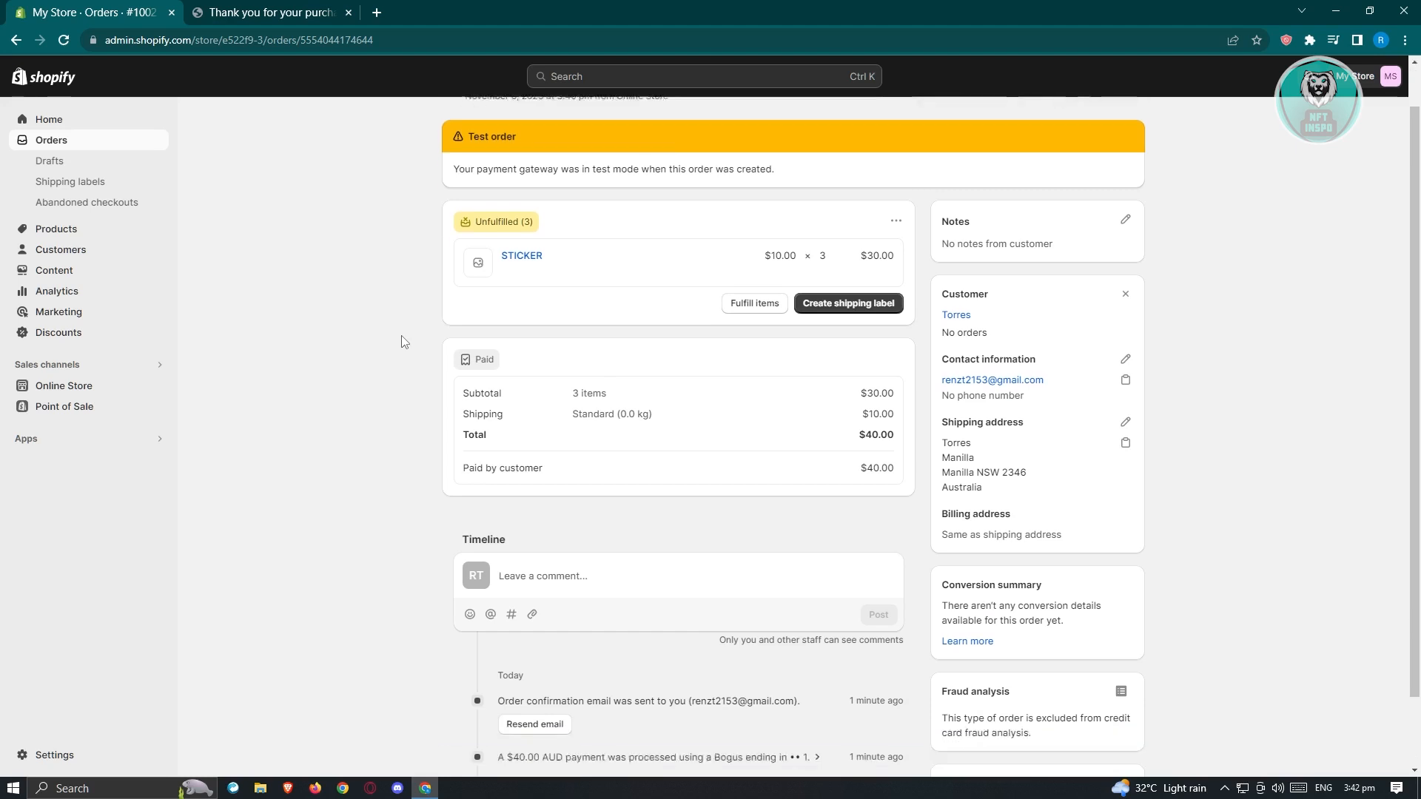
pyautogui.scroll(2, 401, 341)
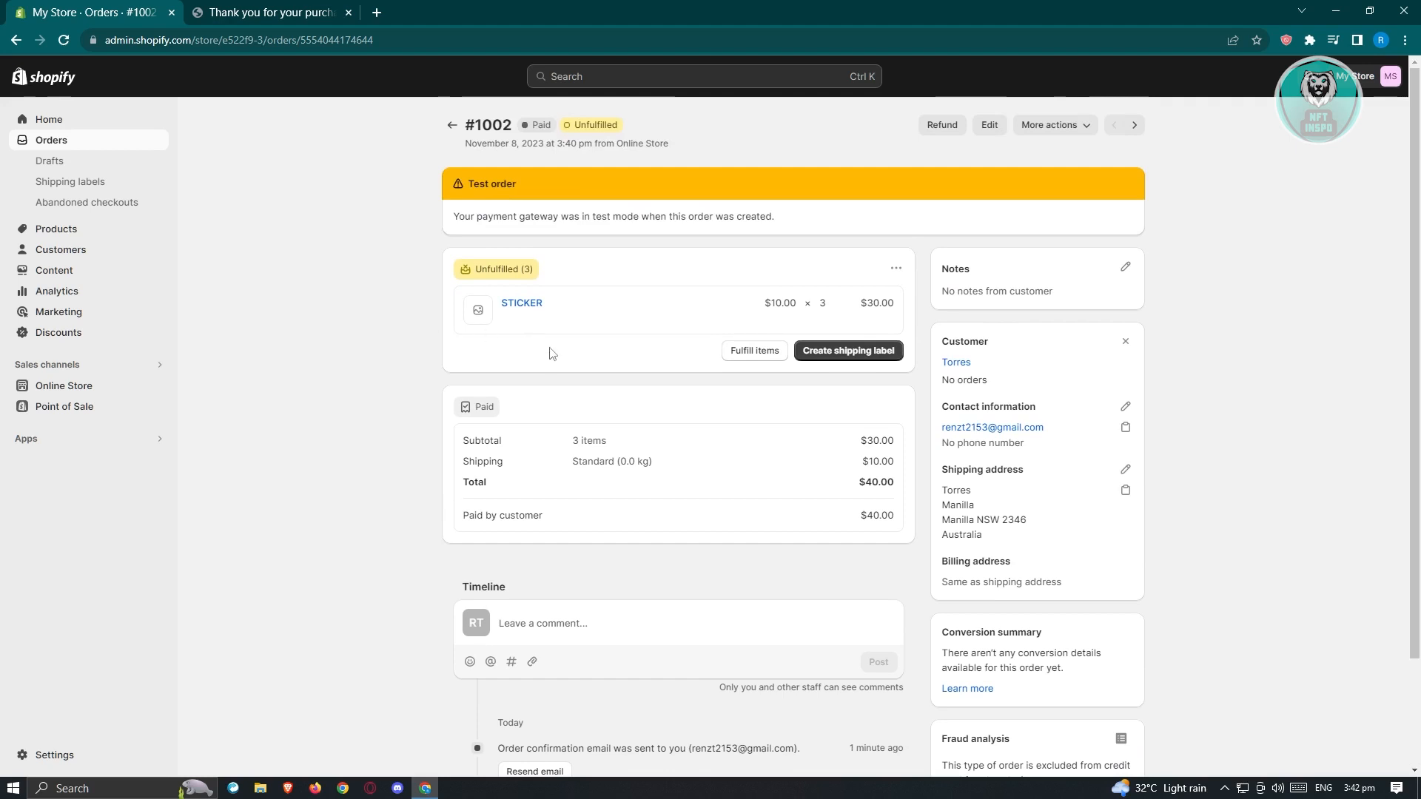
pyautogui.click(859, 351)
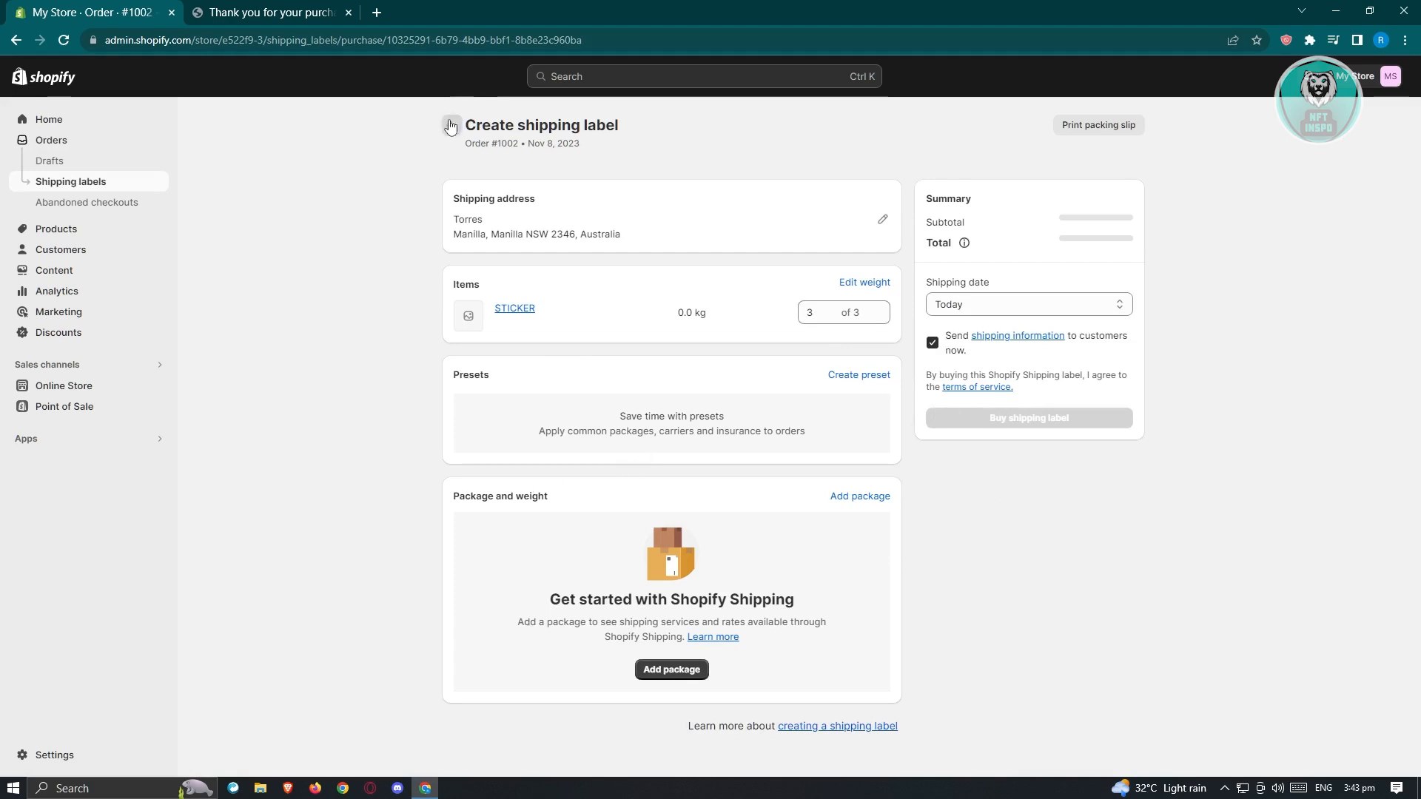
pyautogui.click(857, 502)
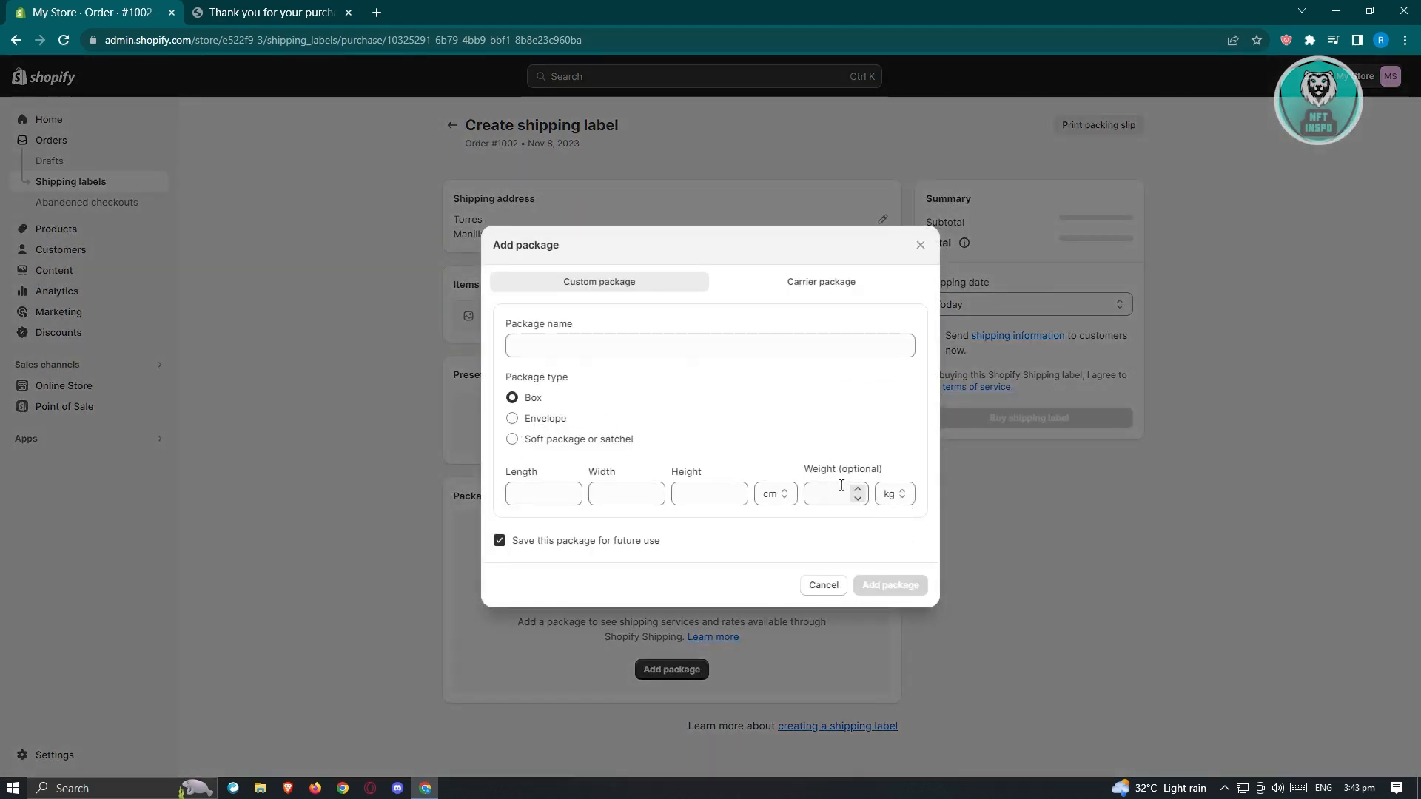
pyautogui.click(805, 283)
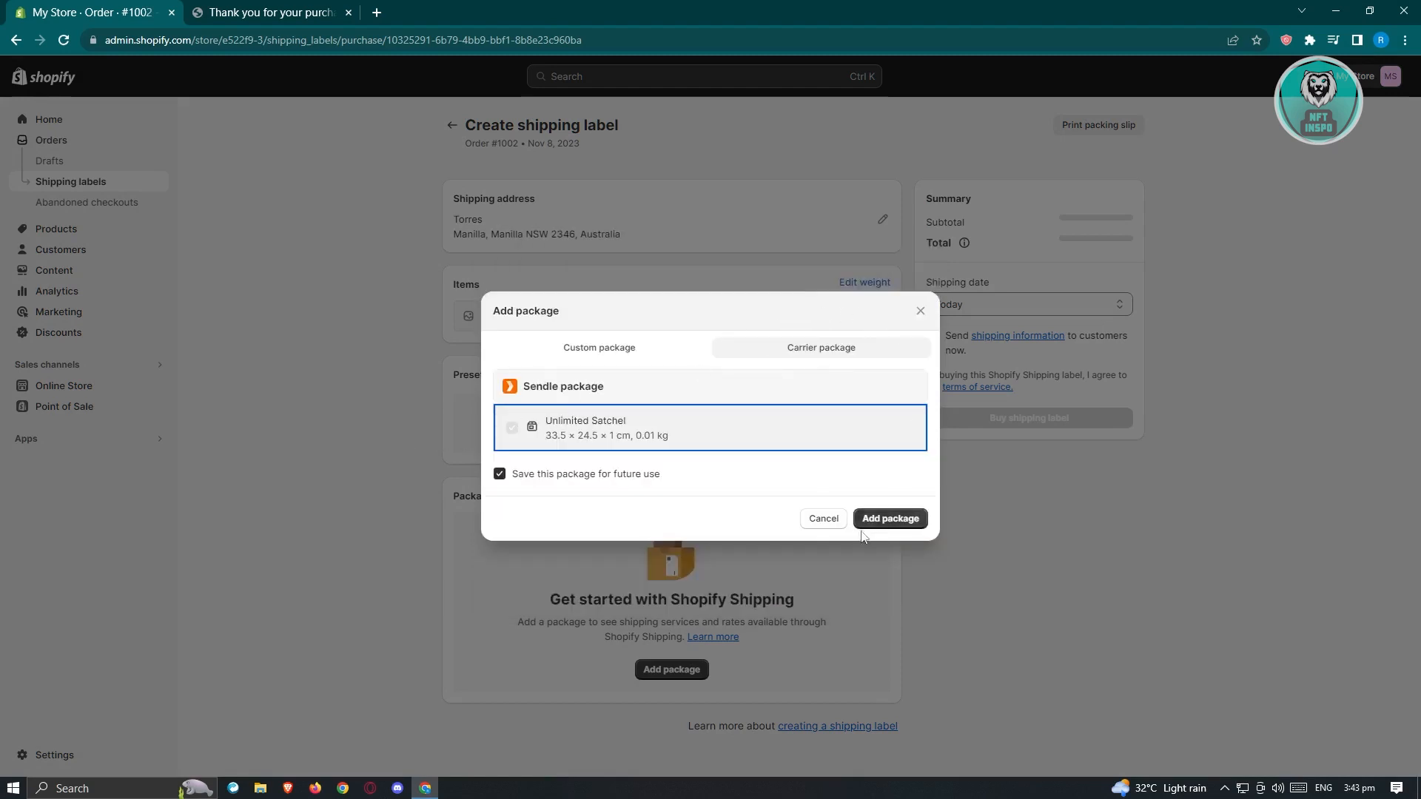
pyautogui.click(823, 519)
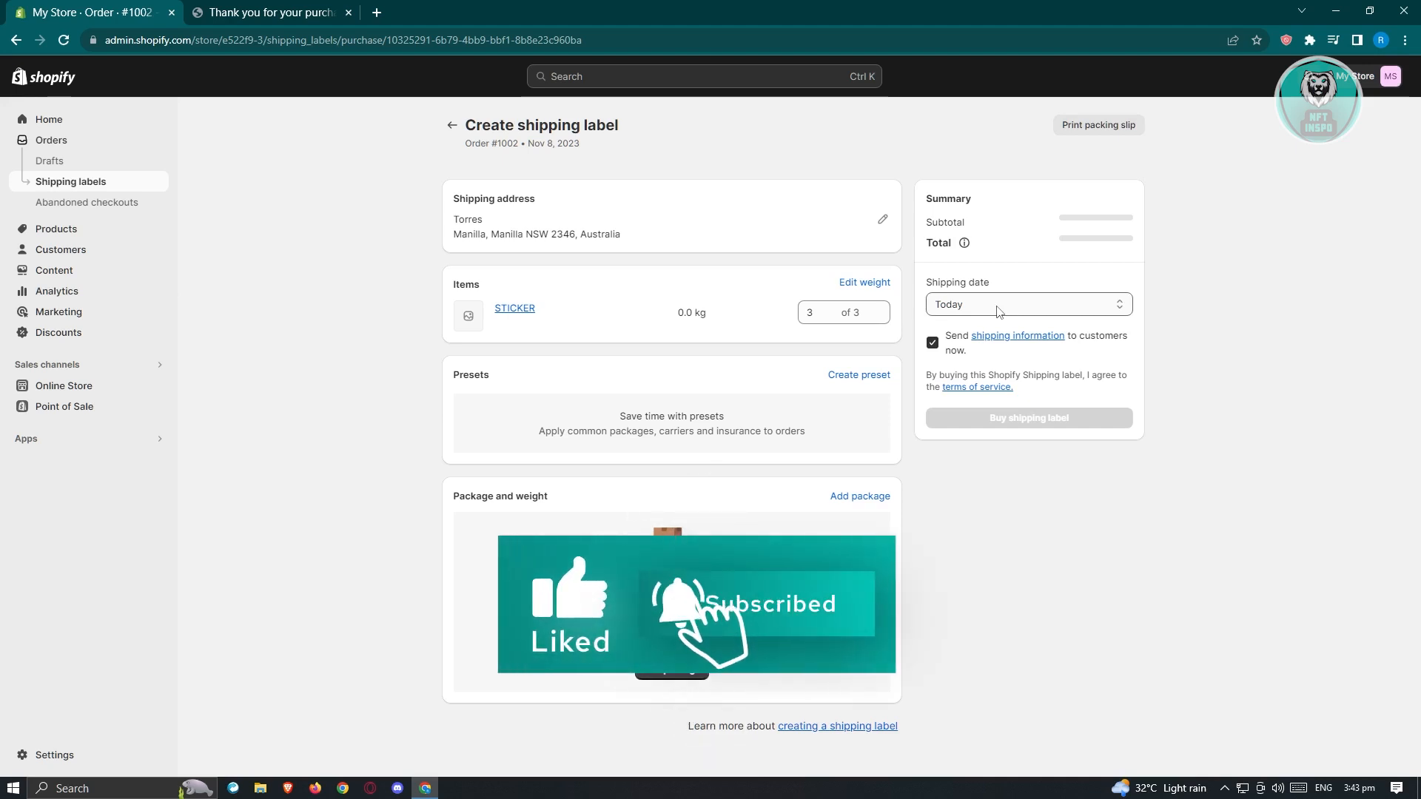
pyautogui.click(1107, 127)
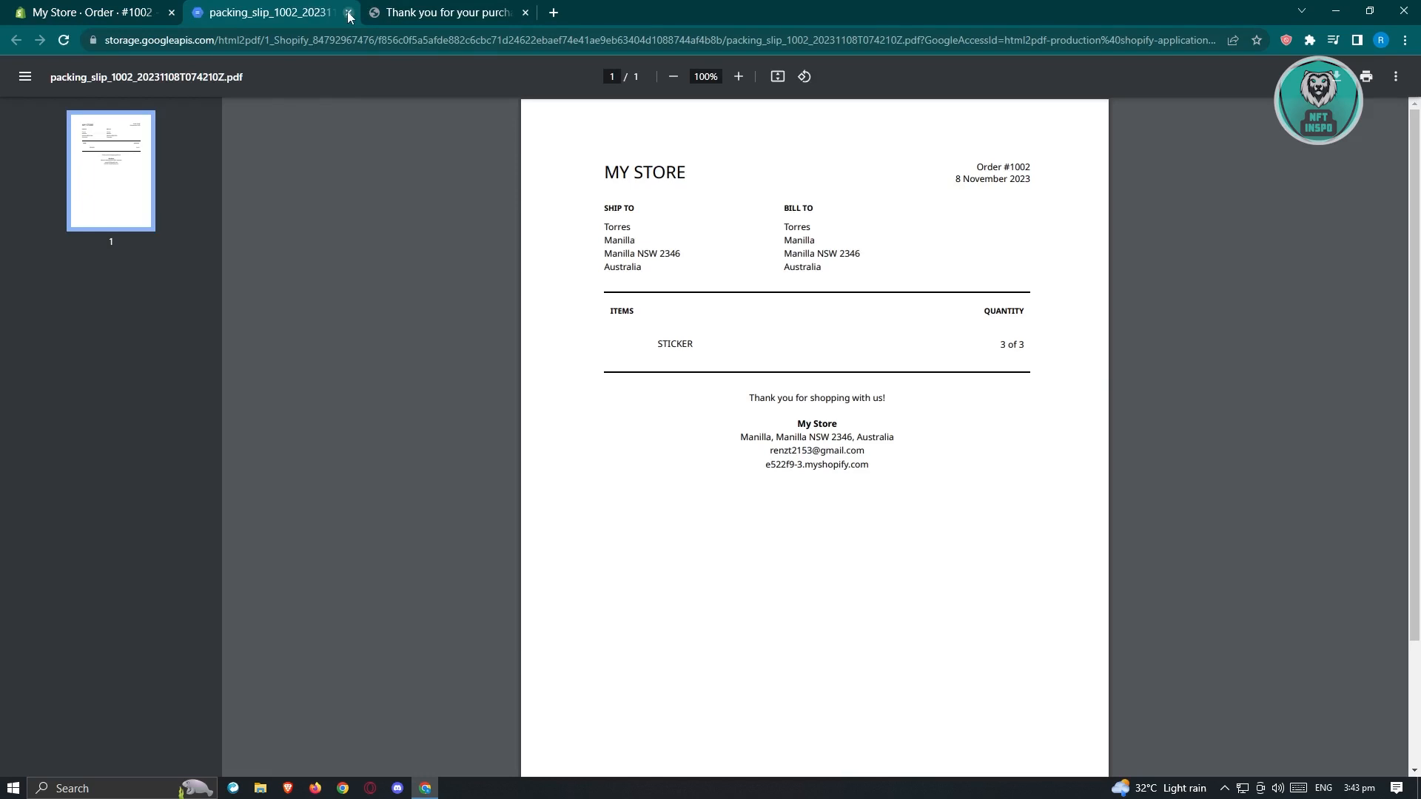
pyautogui.click(348, 13)
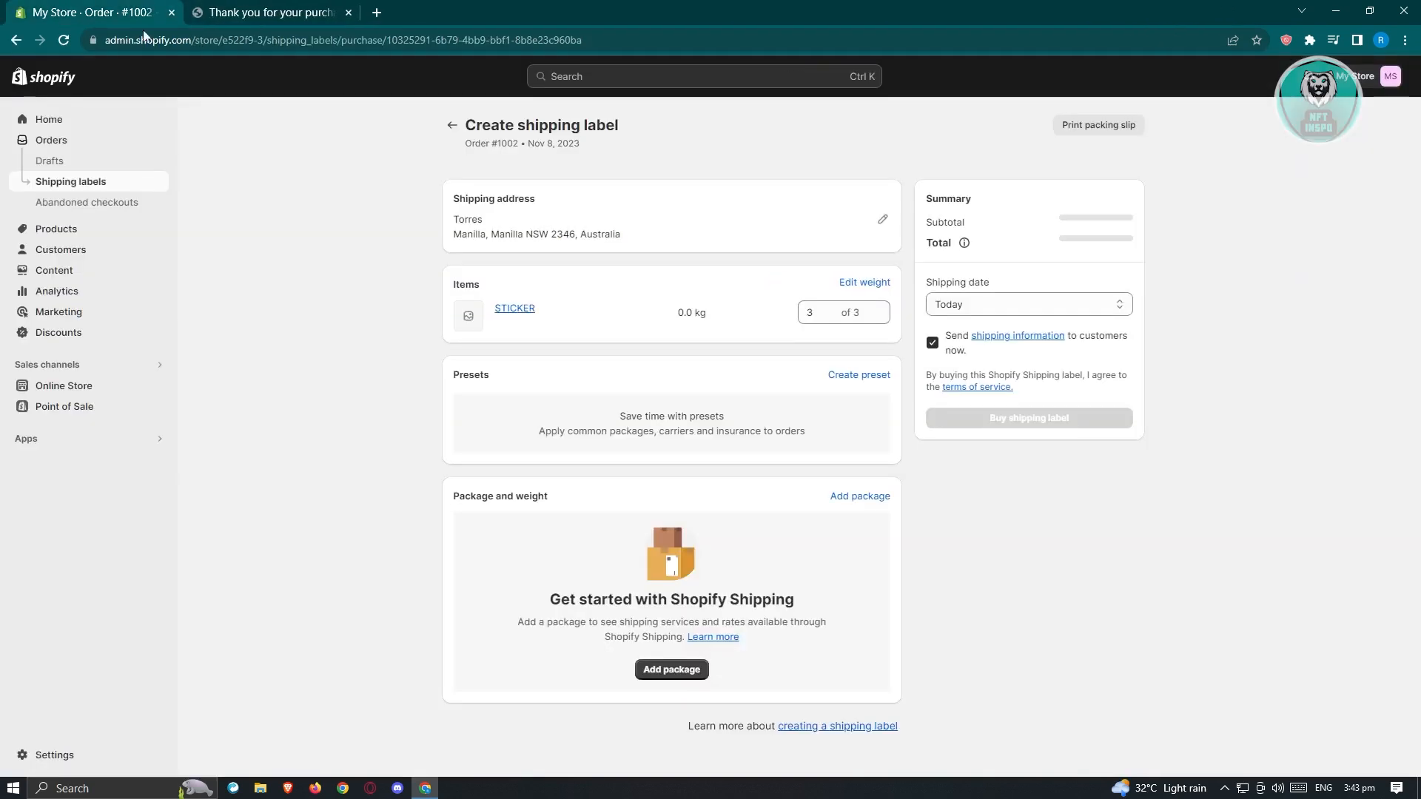
# Step: Return to order #1002's details and open the Fulfill items form
pyautogui.click(452, 125)
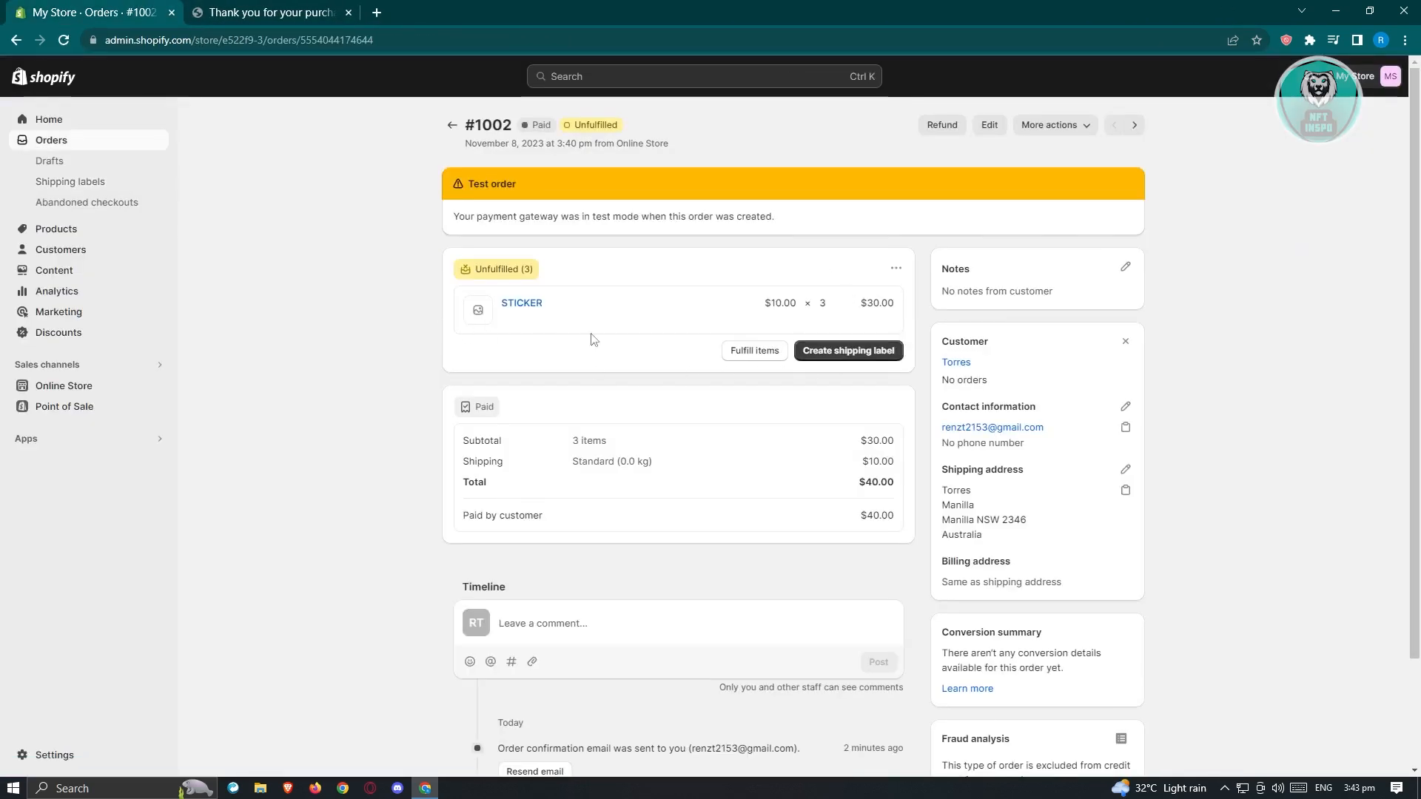
pyautogui.scroll(-2, 593, 339)
pyautogui.scroll(2, 681, 355)
pyautogui.scroll(-2, 688, 381)
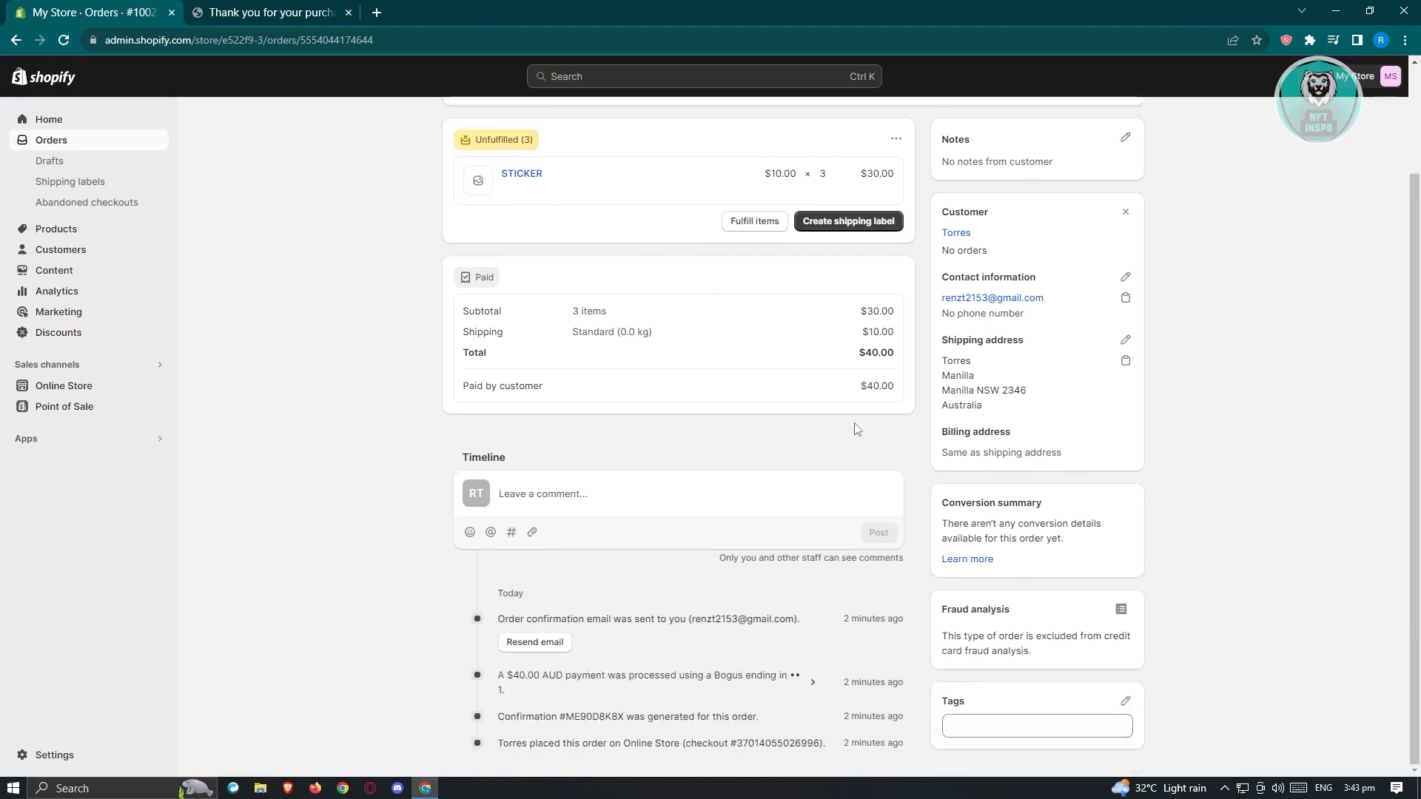
pyautogui.scroll(2, 856, 430)
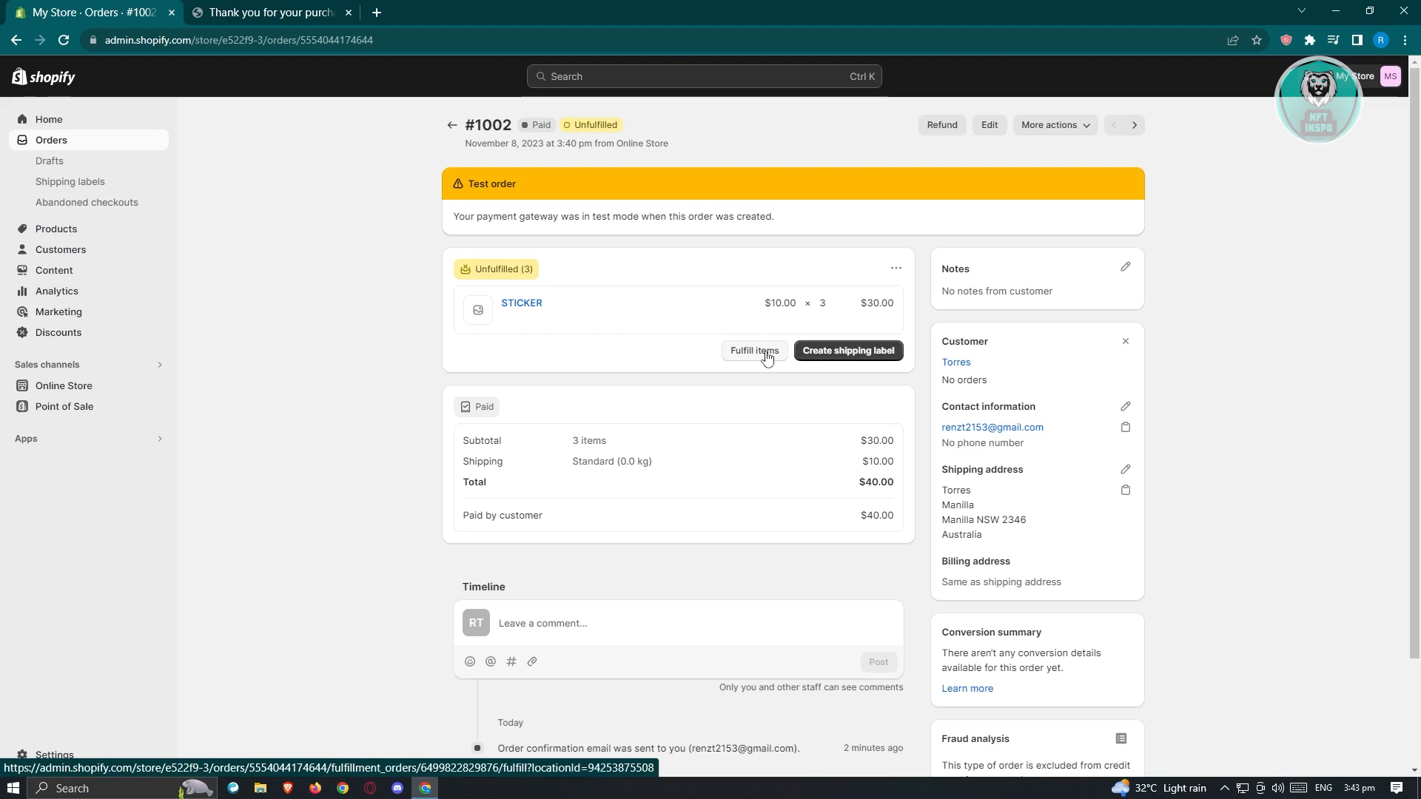
pyautogui.click(767, 358)
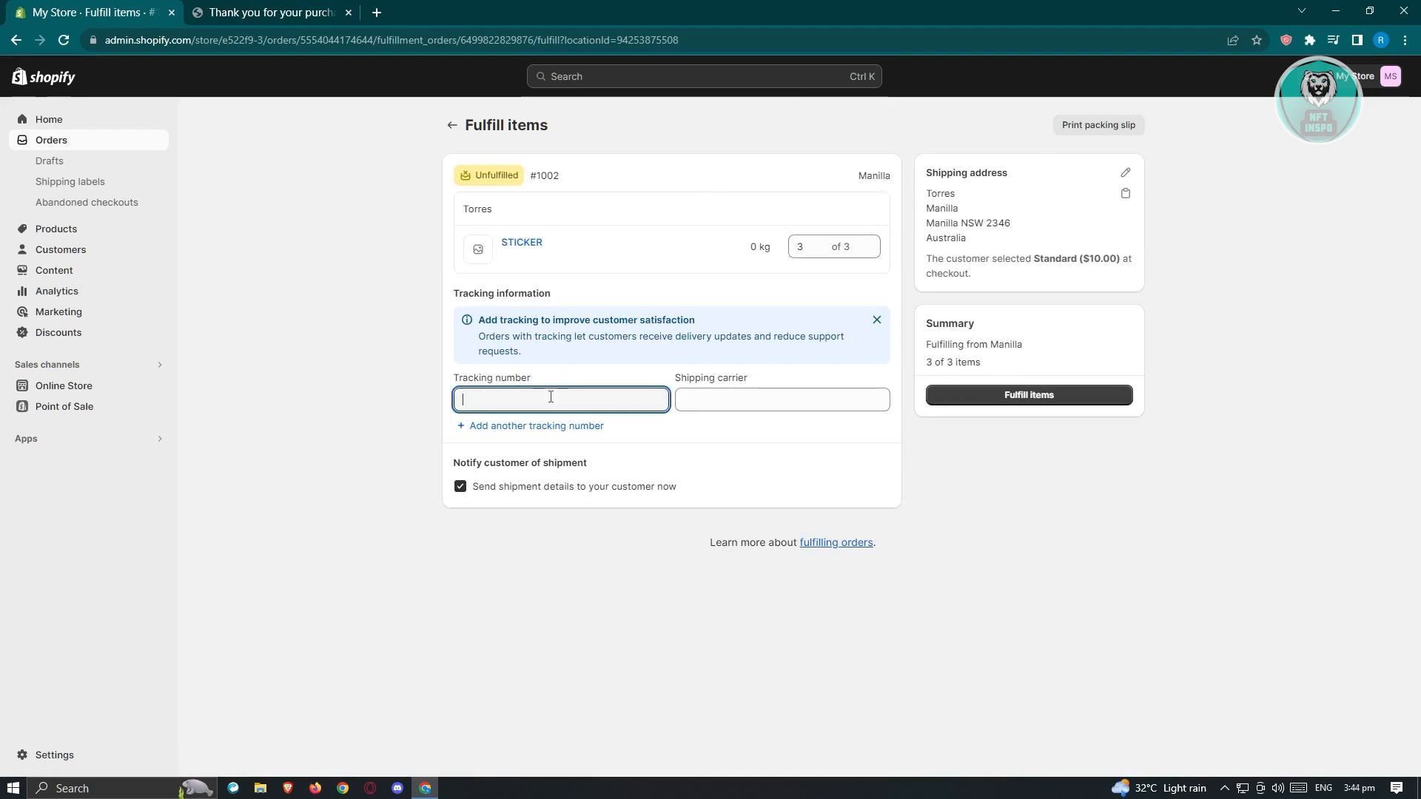
# Step: Enter tracking number 12345 with carrier Bonds and fulfill all three STICKER items
pyautogui.click(752, 402)
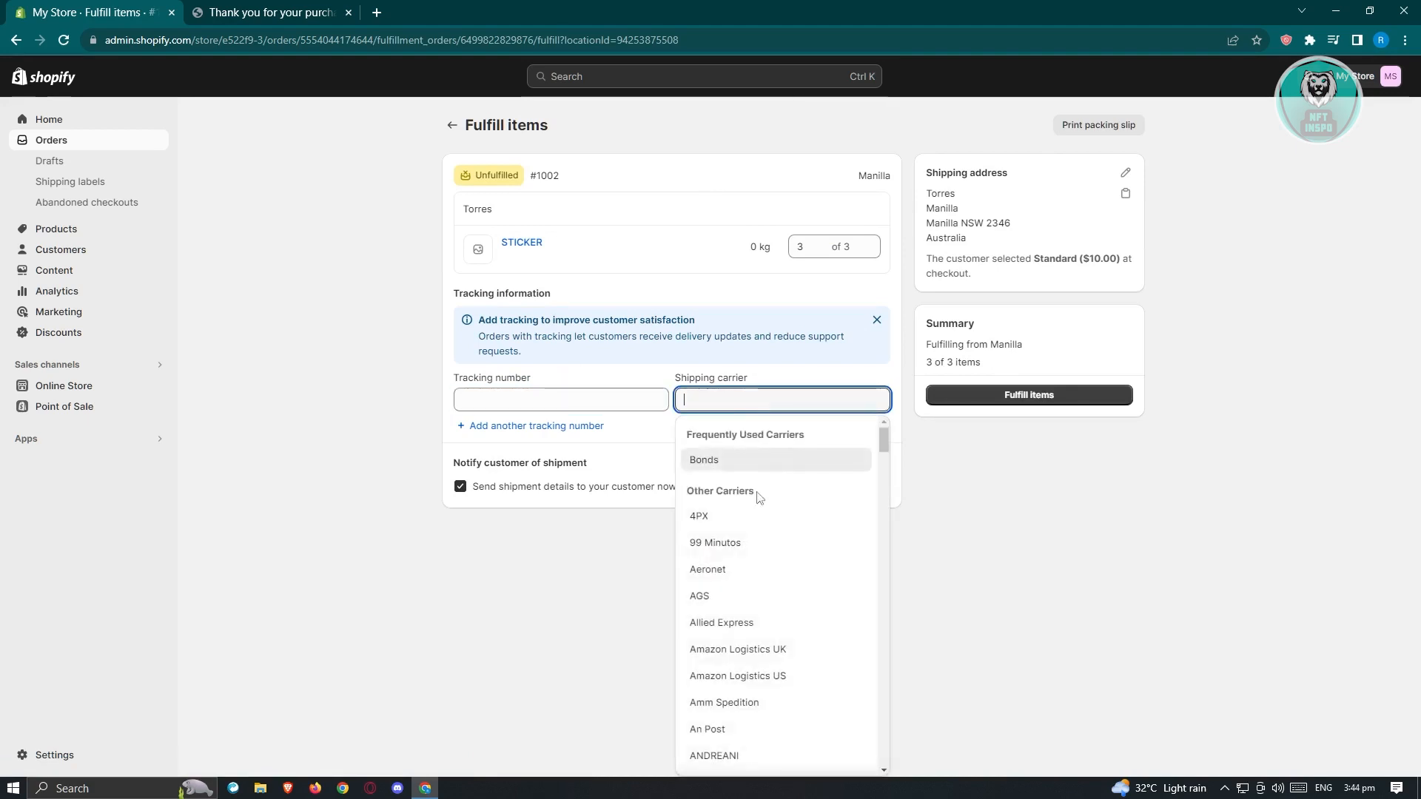
pyautogui.click(546, 397)
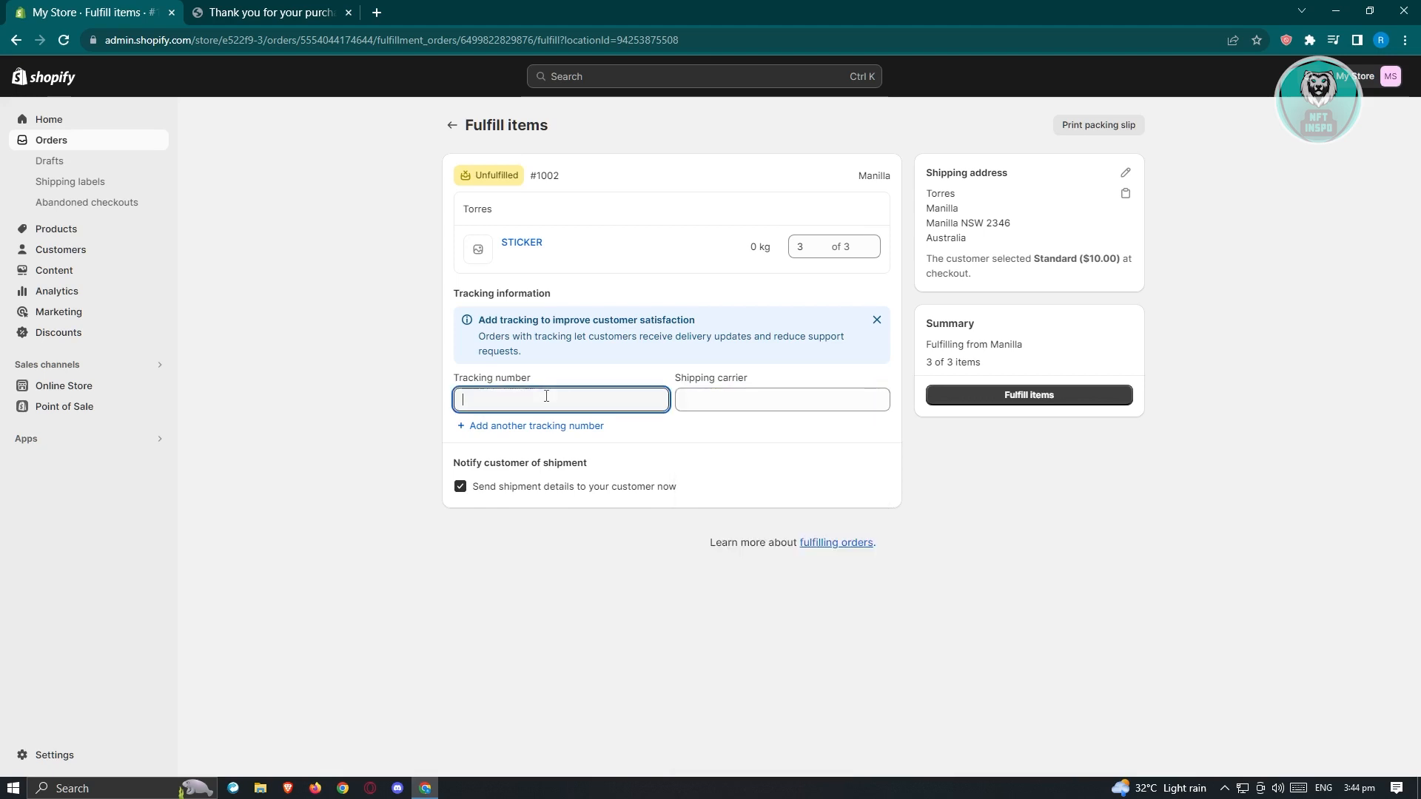
pyautogui.write('12345')
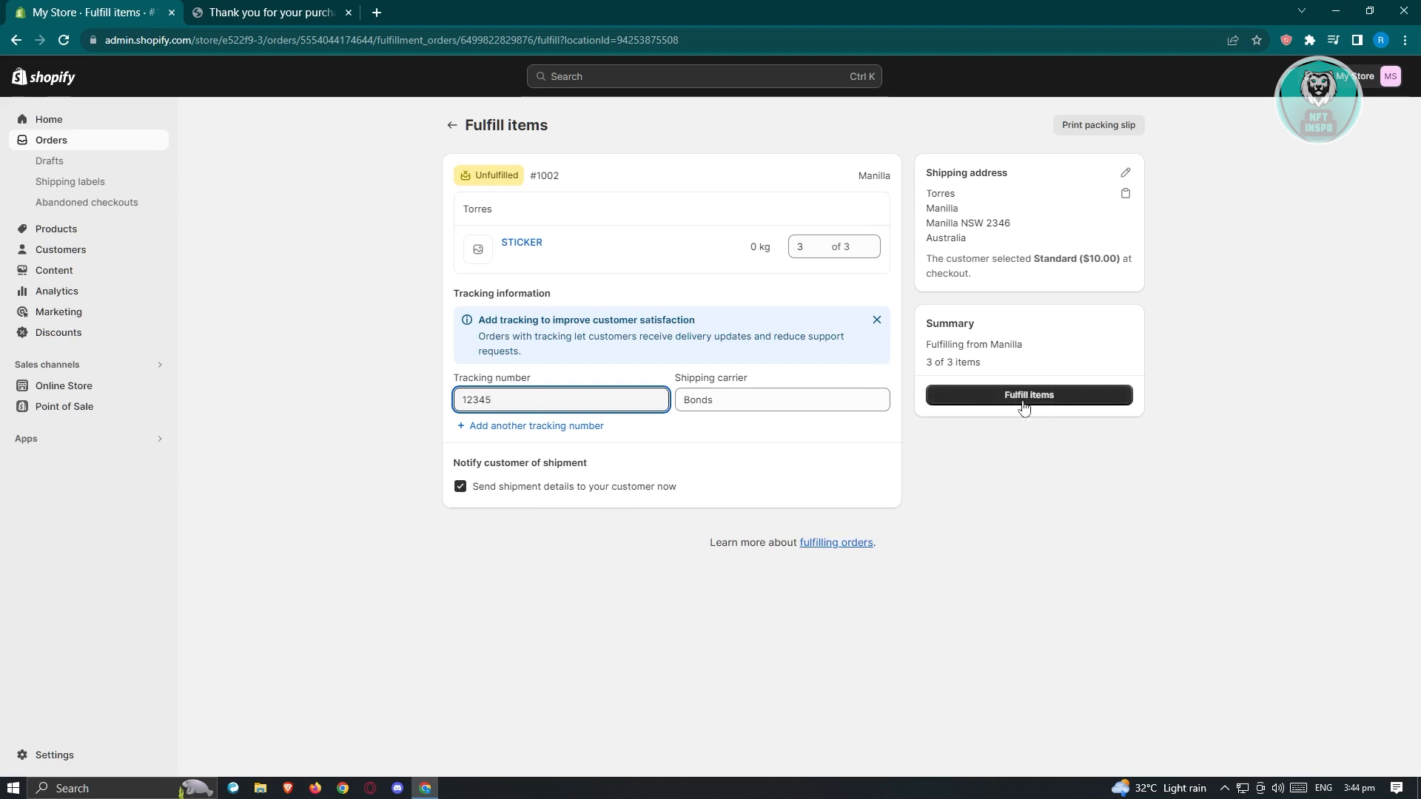
pyautogui.click(1132, 178)
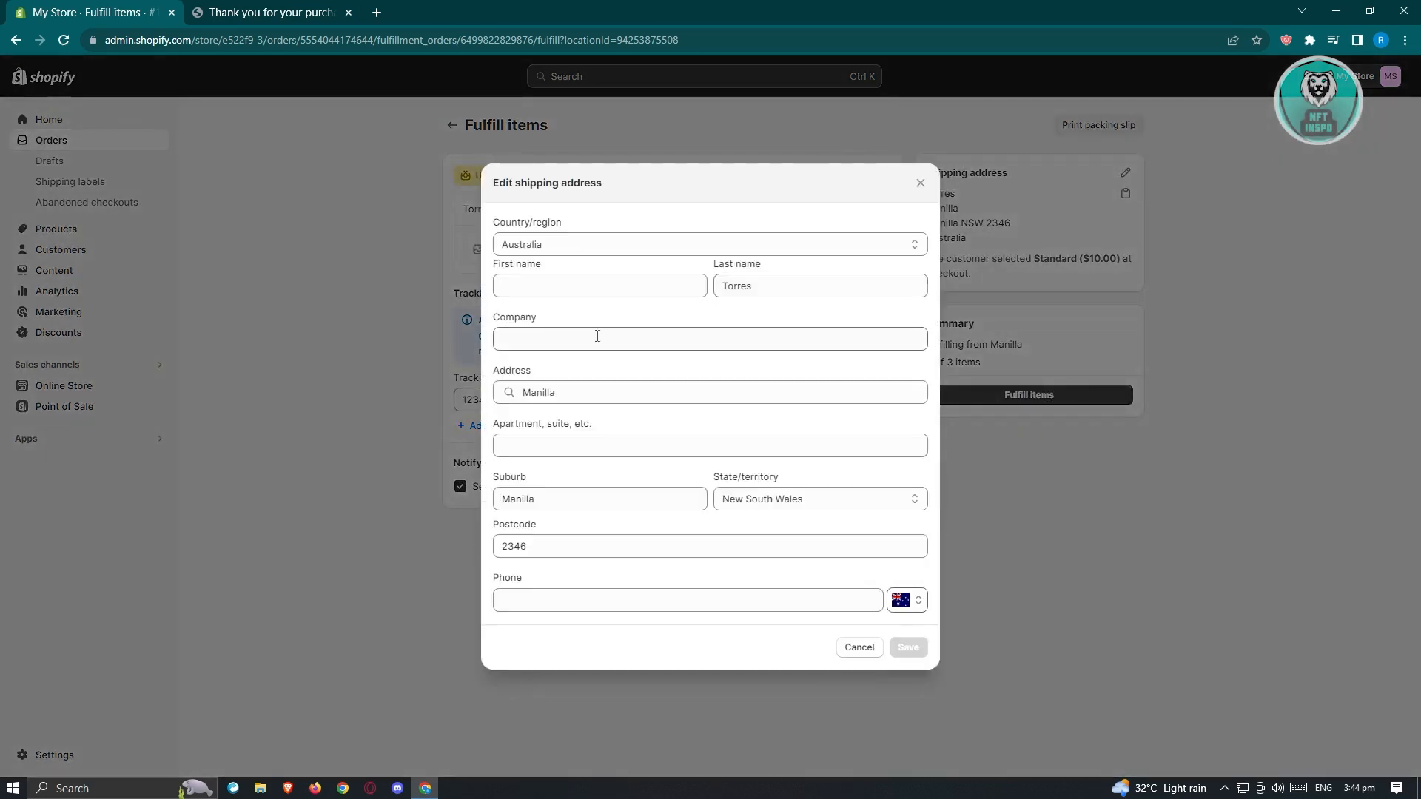
pyautogui.click(921, 183)
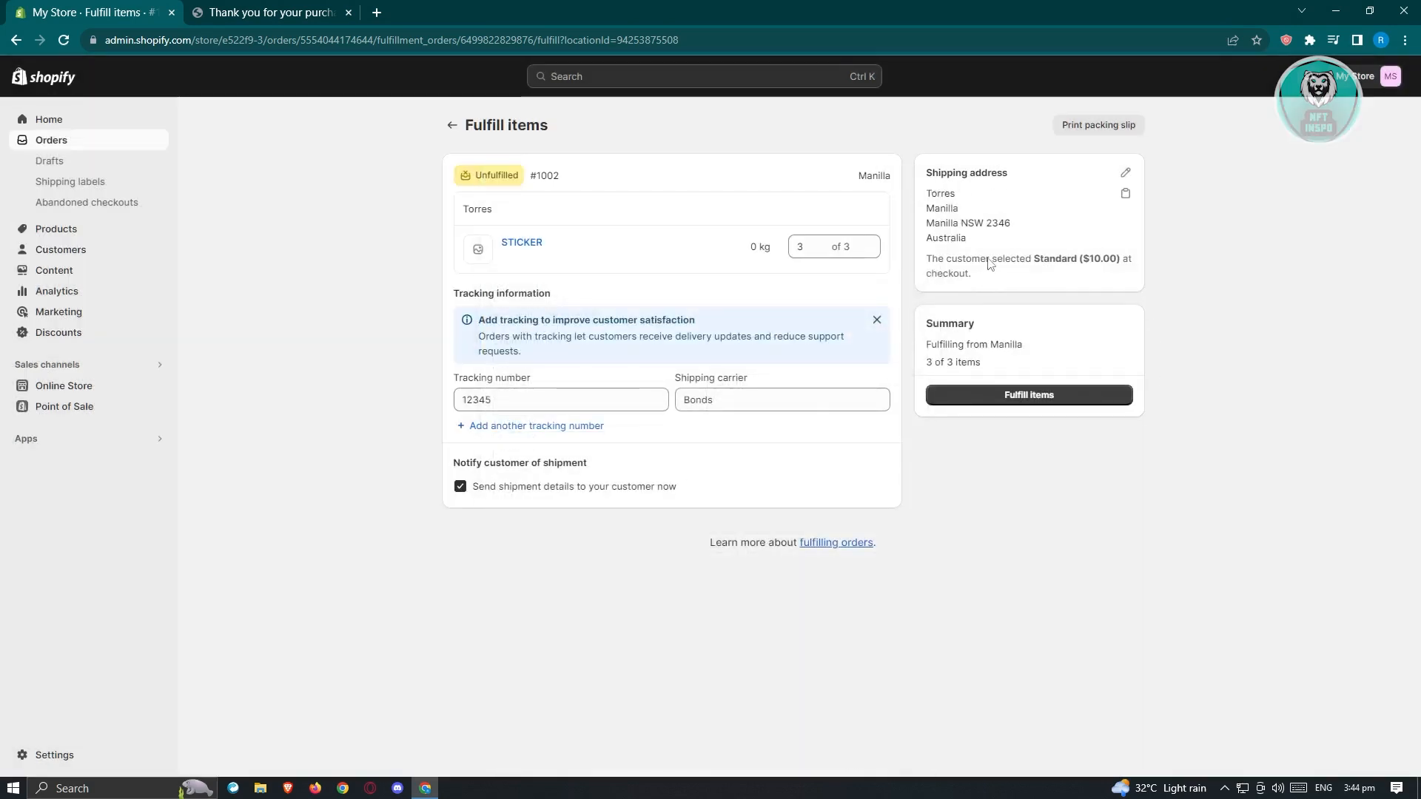
pyautogui.click(1080, 394)
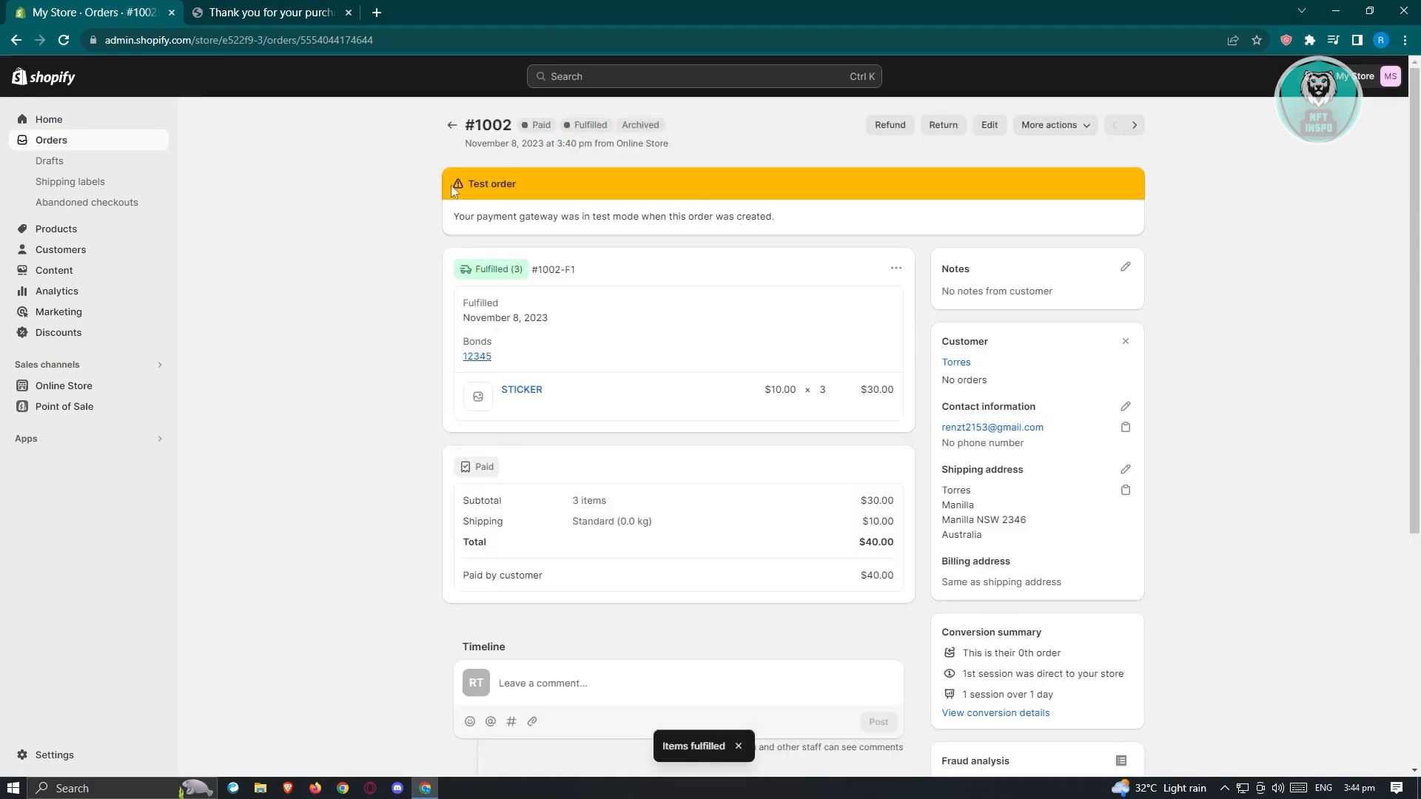
# Step: Open the Orders list showing #1002 and #1001 both Fulfilled with Tracking added
pyautogui.click(77, 145)
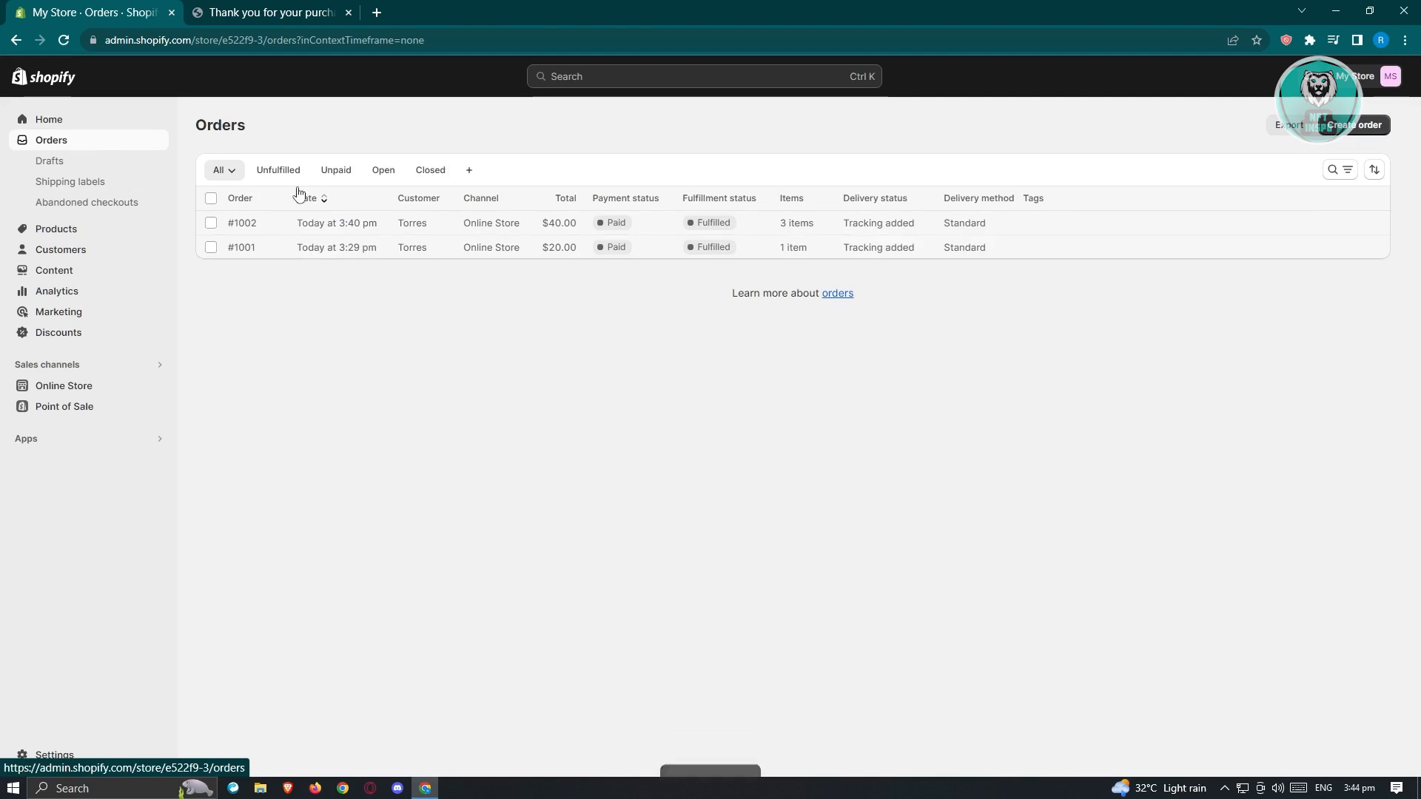